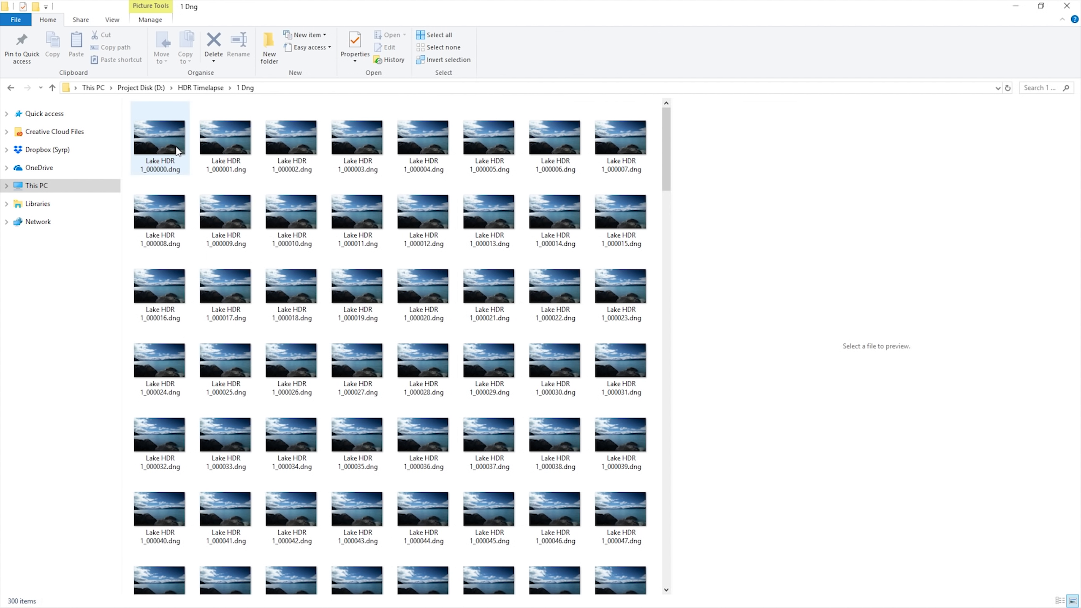
Step: Look through the DNG image sequences in the 2 Dng and 3 Dng folders of HDR Timelapse
{"action": "key", "text": "alt+Left"}
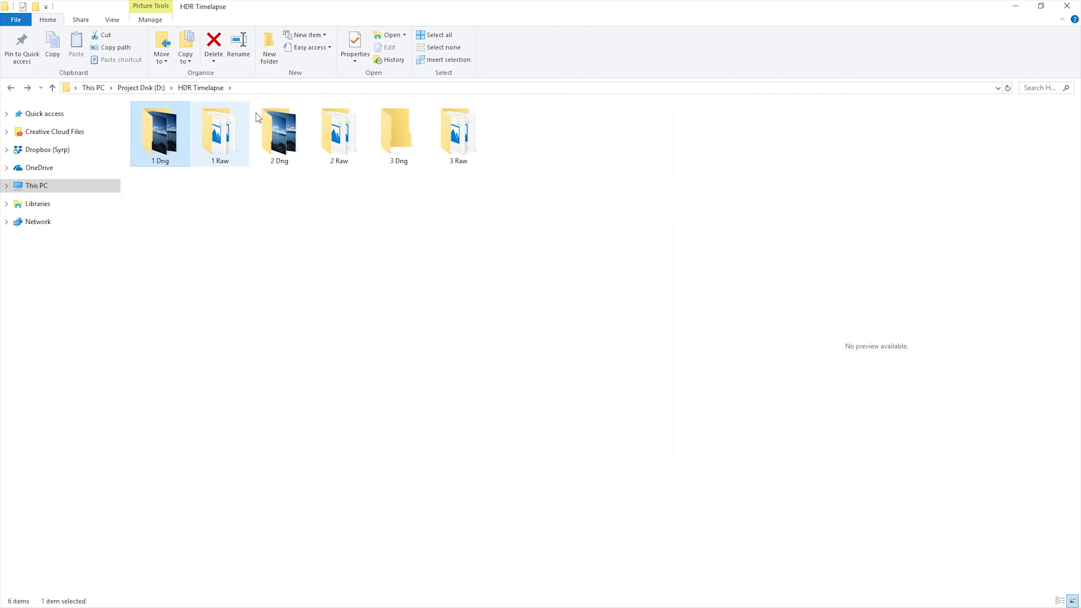
{"action": "left_click", "coordinate": [295, 124]}
{"action": "double_click", "coordinate": [295, 123]}
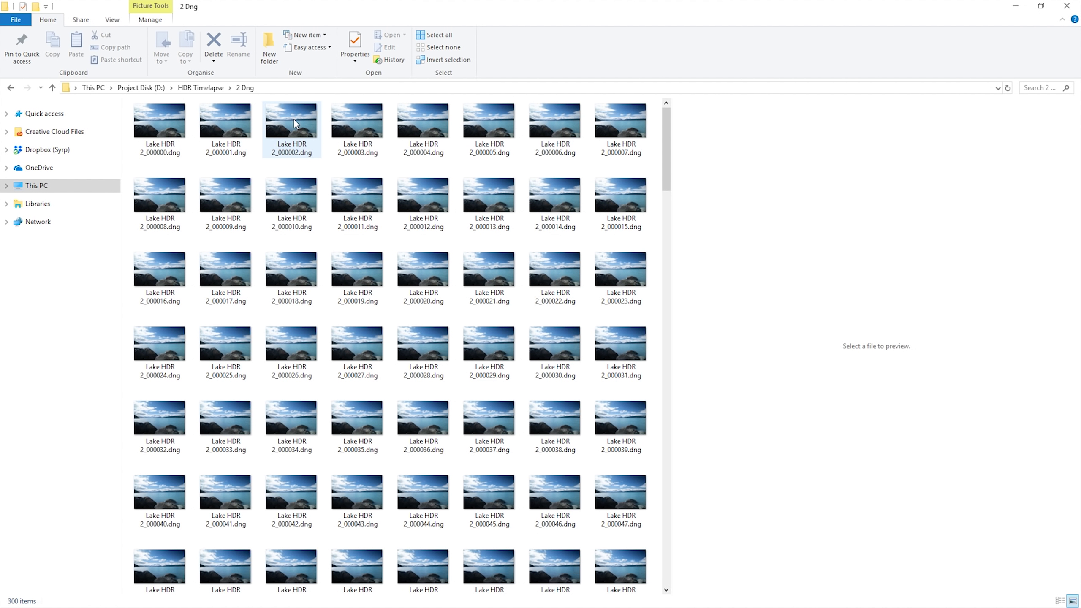
{"action": "key", "text": "alt+Left"}
{"action": "left_click", "coordinate": [382, 122]}
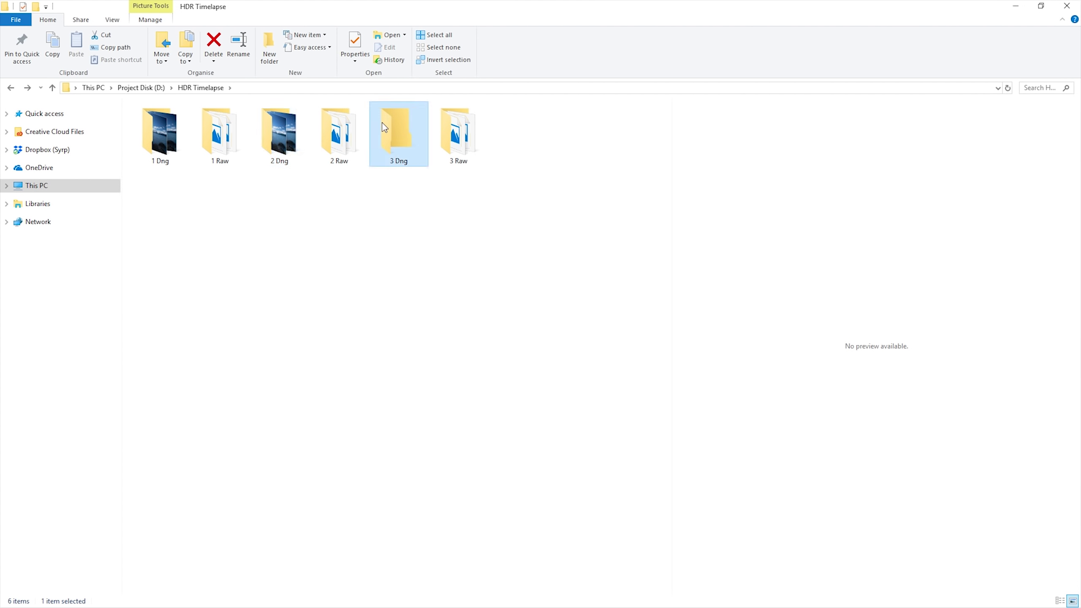
{"action": "double_click", "coordinate": [382, 122]}
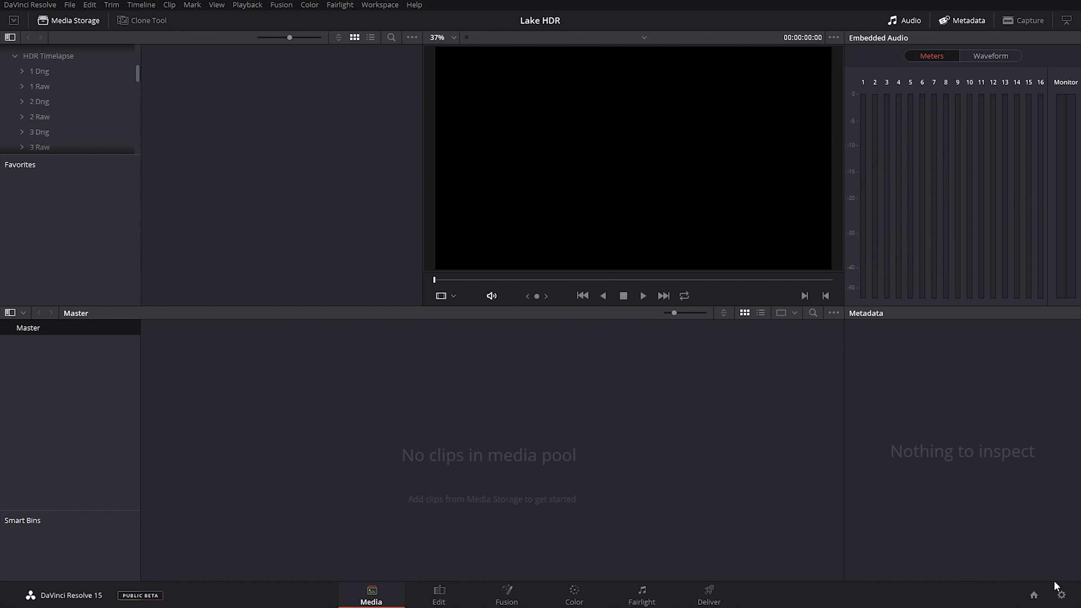
Step: In DaVinci Resolve's project settings, set the timeline resolution to 3840 x 2160 Ultra HD and the timeline frame rate to 25
{"action": "left_click", "coordinate": [1062, 595]}
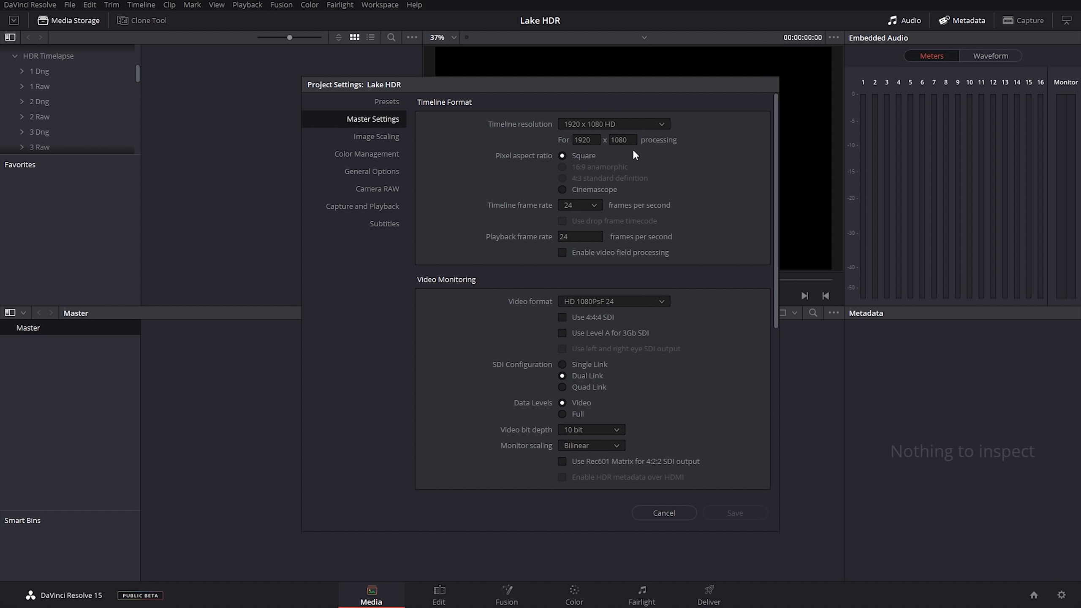
{"action": "left_click", "coordinate": [623, 126]}
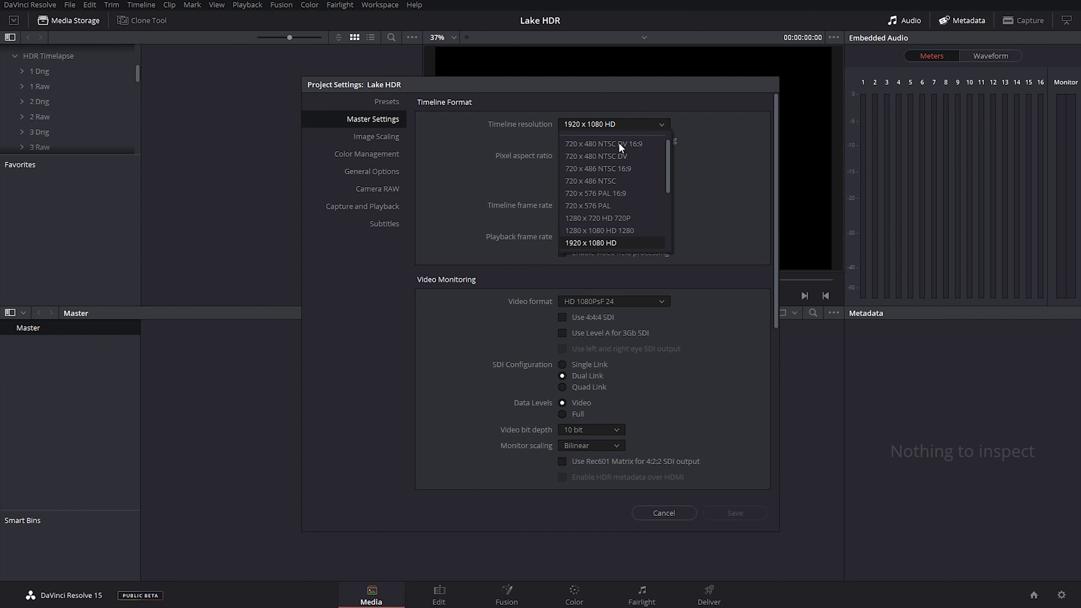
{"action": "scroll", "coordinate": [626, 161], "scroll_direction": "down", "scroll_amount": 3}
{"action": "left_click", "coordinate": [607, 140]}
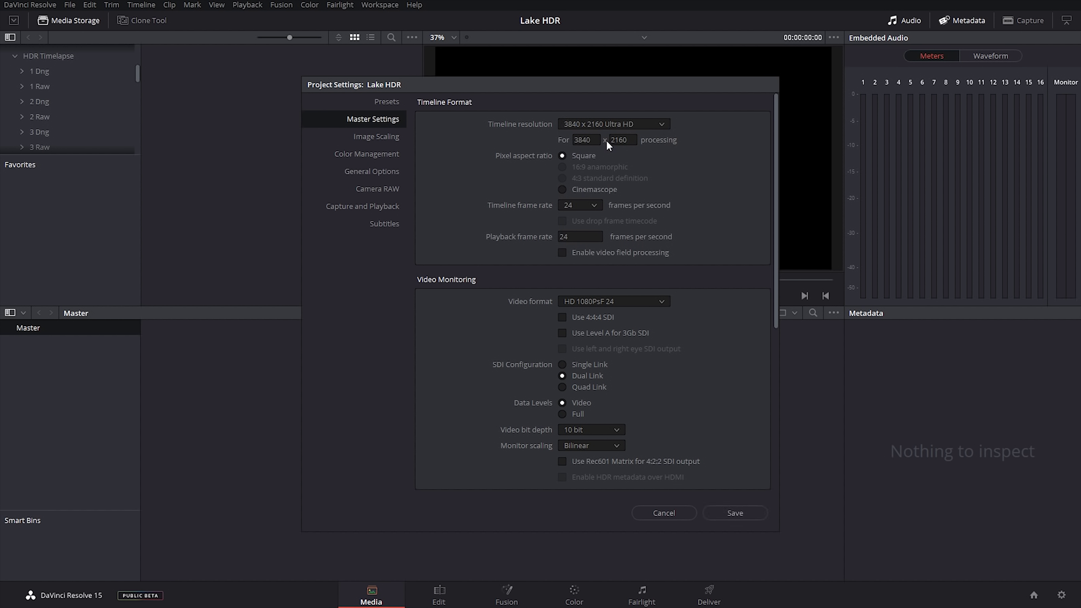
{"action": "left_click", "coordinate": [578, 206]}
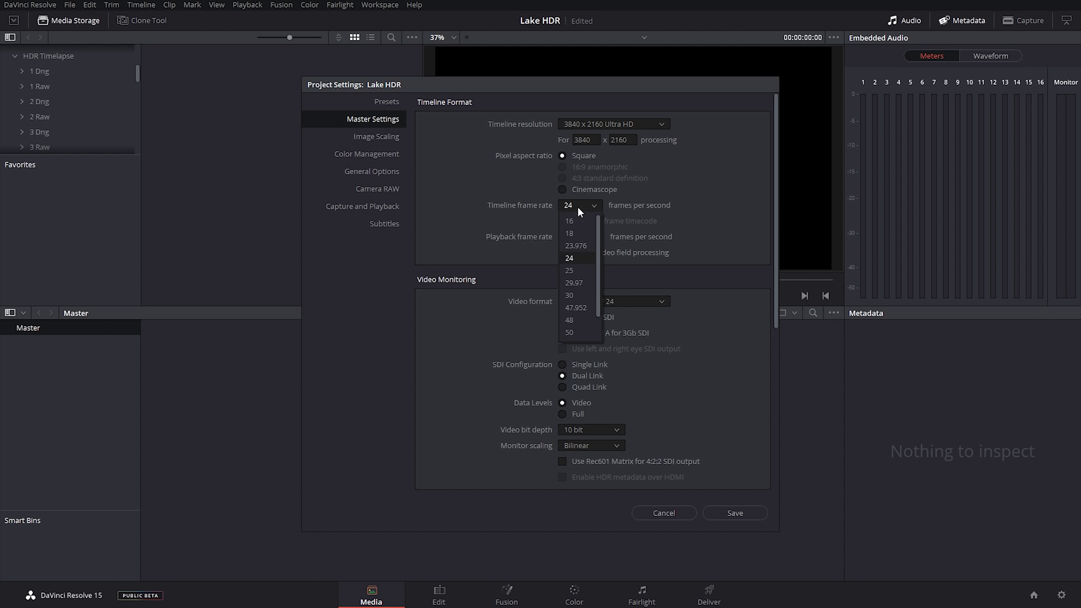
{"action": "left_click", "coordinate": [571, 270]}
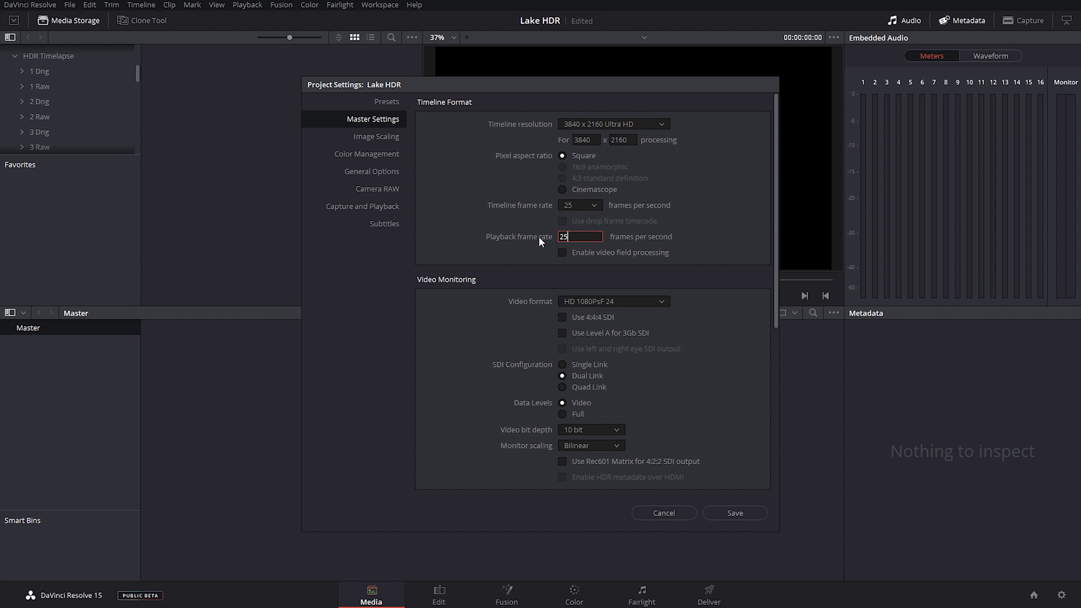
Step: Set the video monitoring format to HD 1080p 25
{"action": "left_click", "coordinate": [589, 301]}
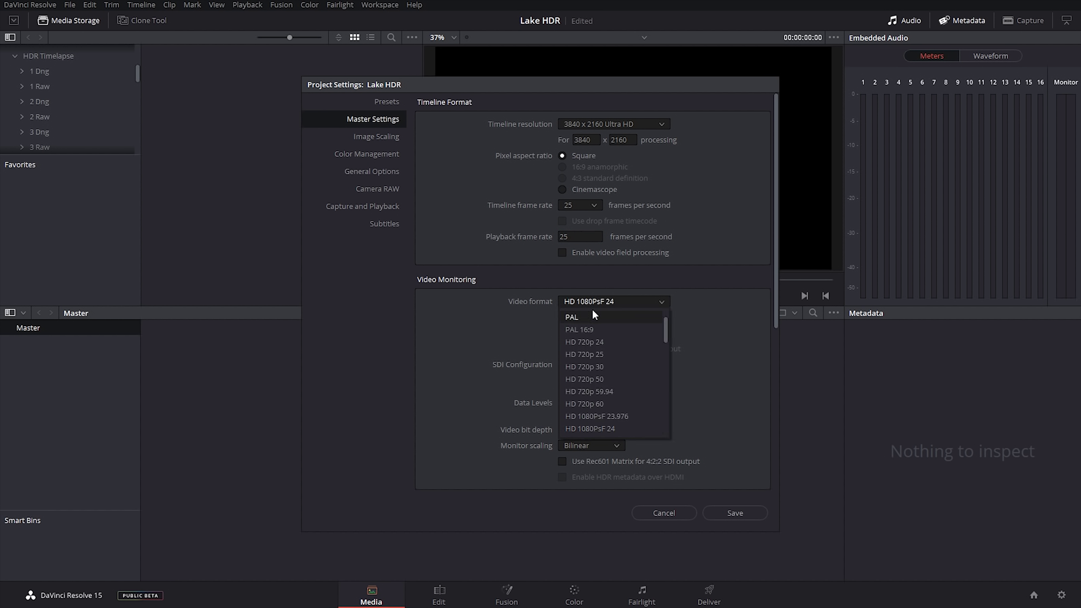
{"action": "scroll", "coordinate": [591, 339], "scroll_direction": "down", "scroll_amount": 5}
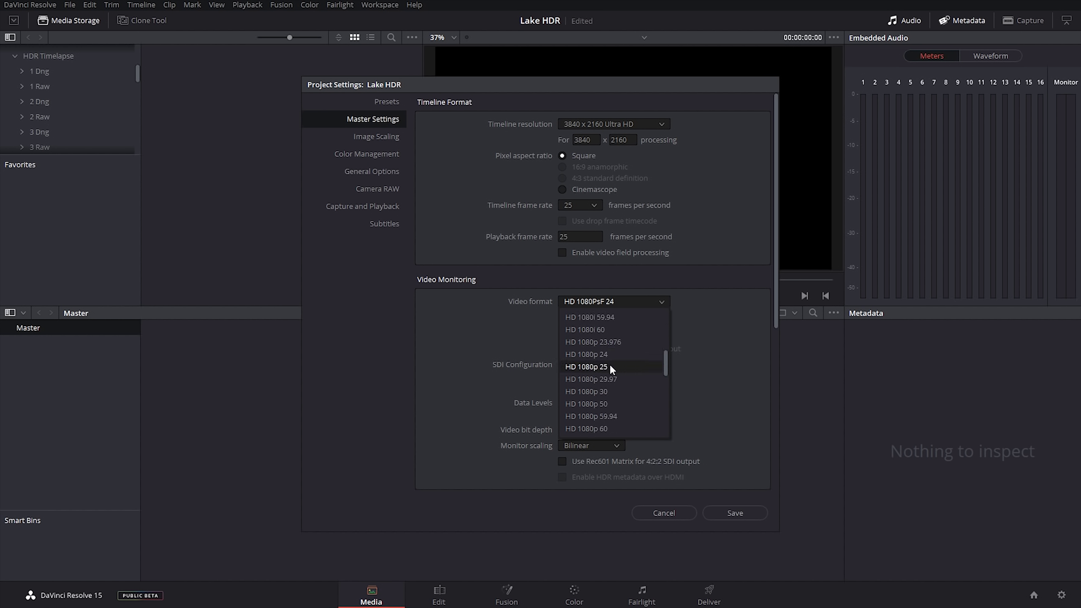
{"action": "left_click", "coordinate": [611, 366]}
Step: Set the input scaling for mismatched resolution files to Scale full frame with crop
{"action": "left_click", "coordinate": [354, 137]}
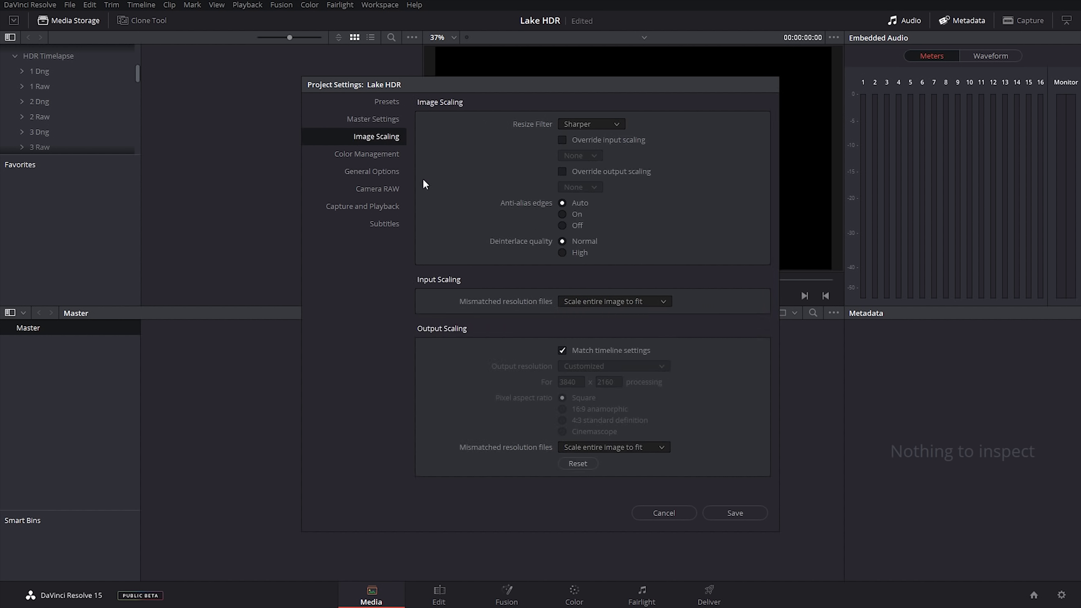
{"action": "left_click", "coordinate": [604, 301]}
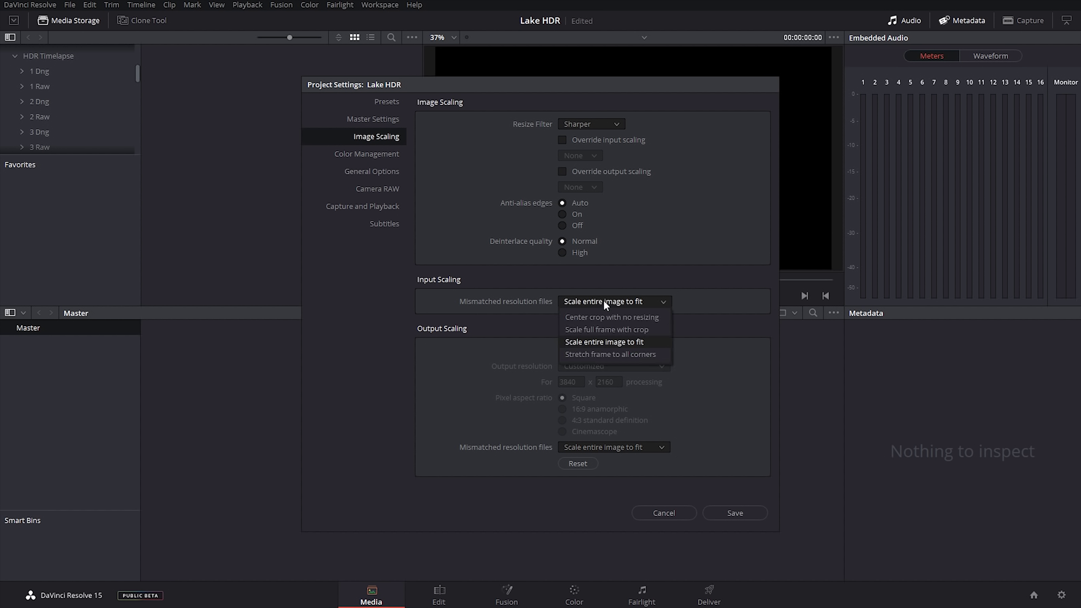
{"action": "left_click", "coordinate": [615, 331]}
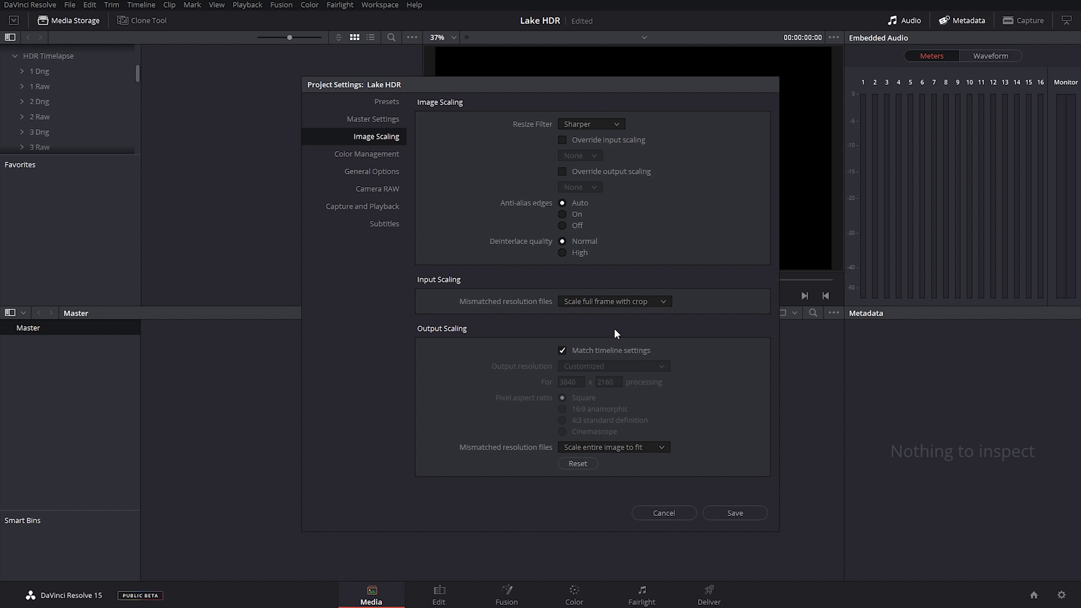
Step: Set the color science to ACEScc with sRGB as the ACES output device transform, and save the project settings
{"action": "left_click", "coordinate": [375, 157]}
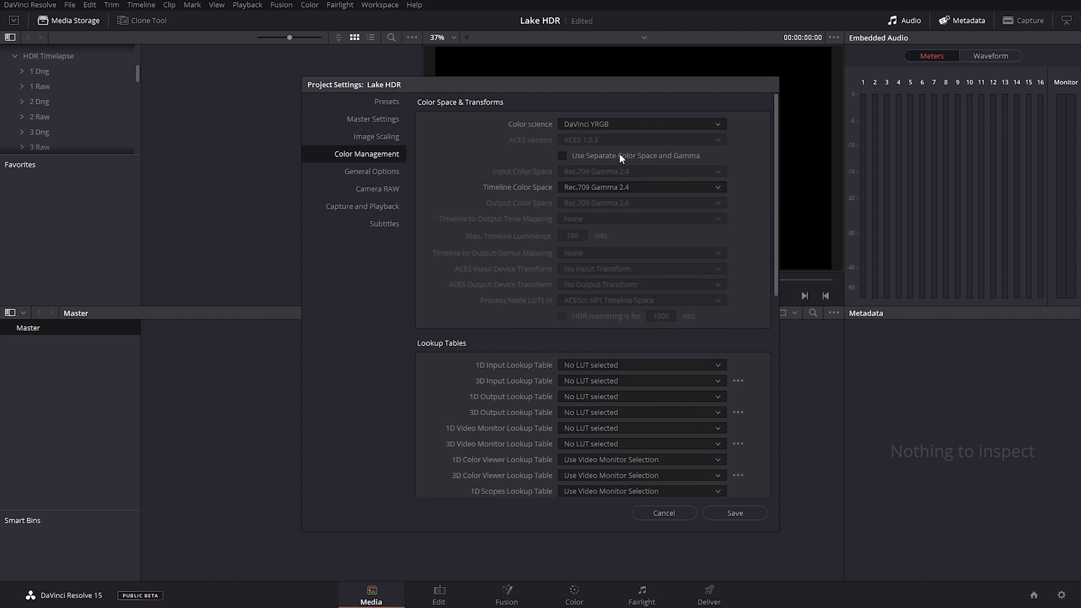
{"action": "left_click", "coordinate": [624, 122]}
{"action": "left_click", "coordinate": [598, 164]}
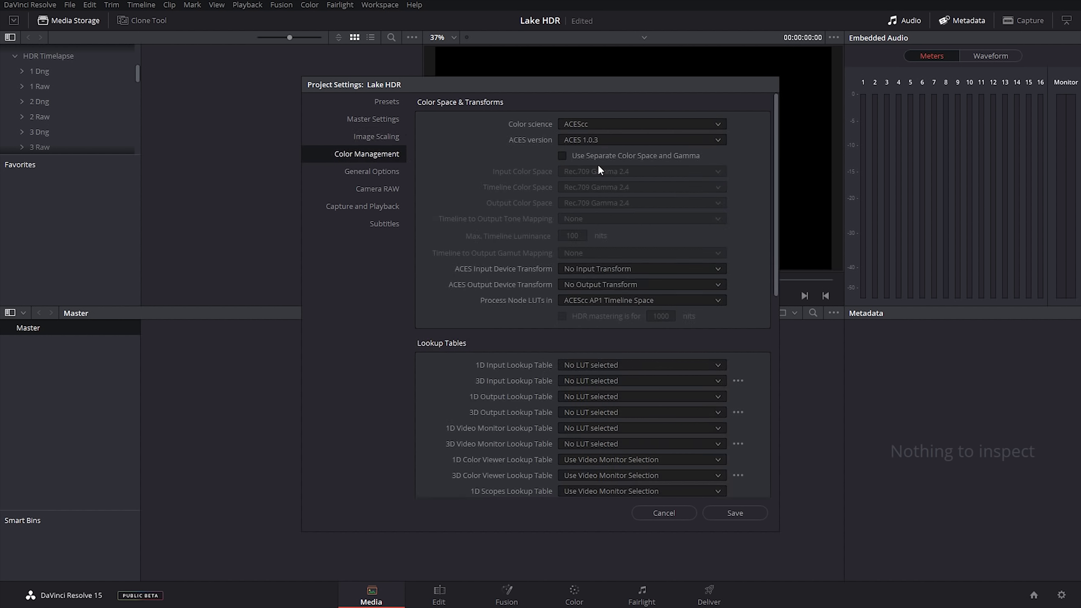
{"action": "left_click", "coordinate": [598, 285]}
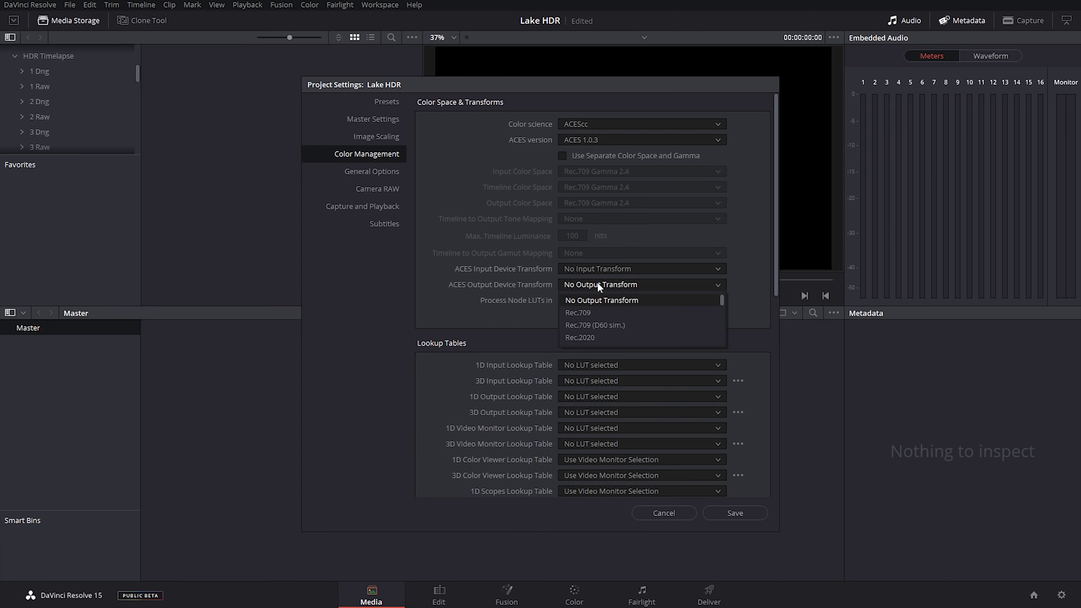
{"action": "scroll", "coordinate": [595, 313], "scroll_direction": "down", "scroll_amount": 2}
{"action": "scroll", "coordinate": [595, 311], "scroll_direction": "up", "scroll_amount": 3}
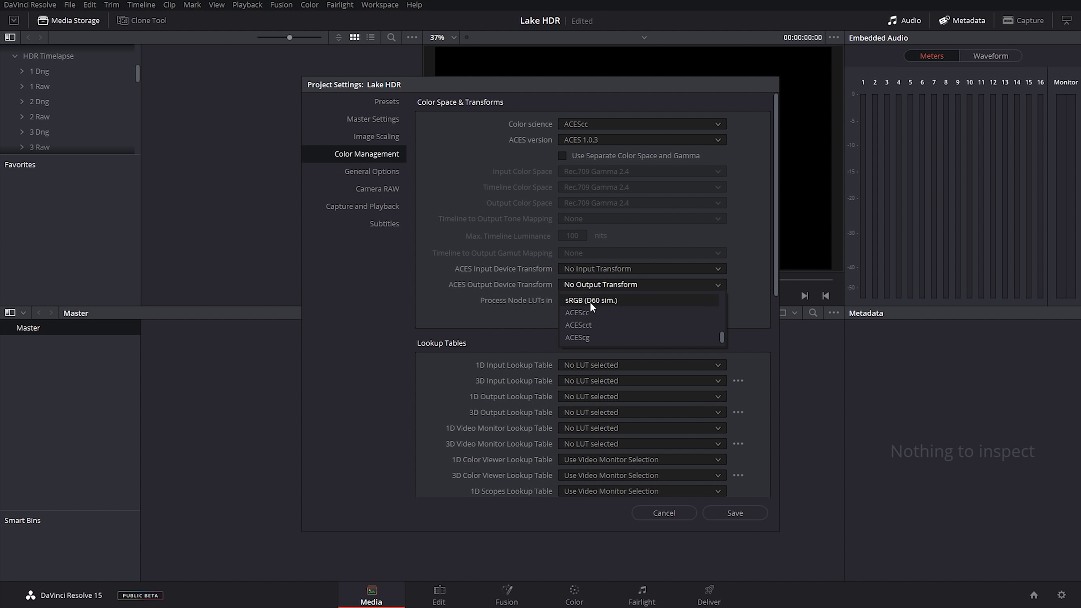
{"action": "left_click", "coordinate": [577, 324]}
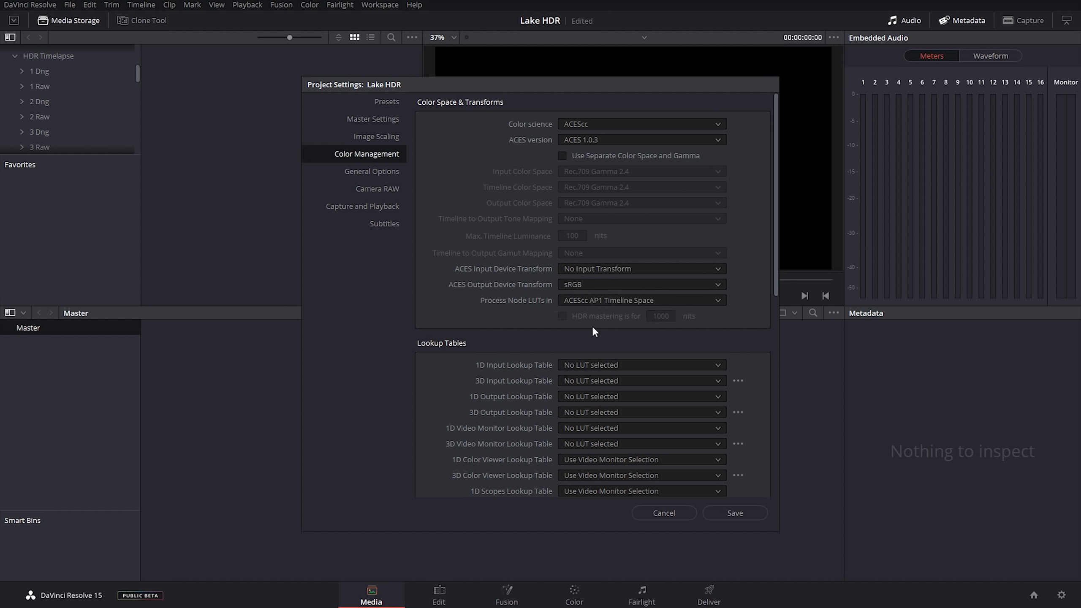
{"action": "left_click", "coordinate": [754, 515]}
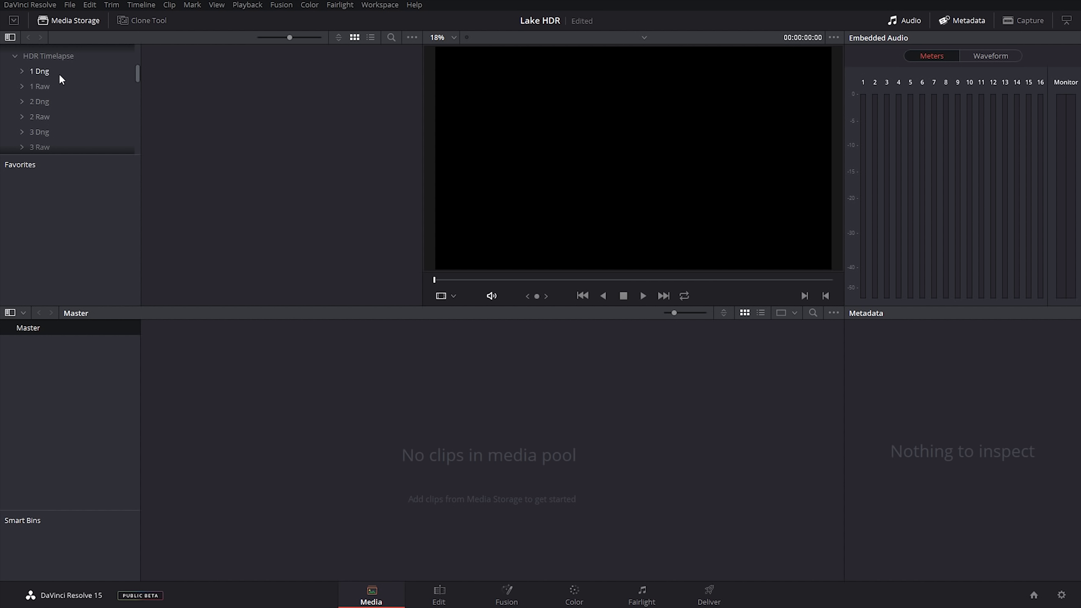
Step: Add the Lake HDR 1, 2 and 3 DNG sequences from their Dng folders to the media pool
{"action": "left_click", "coordinate": [44, 71]}
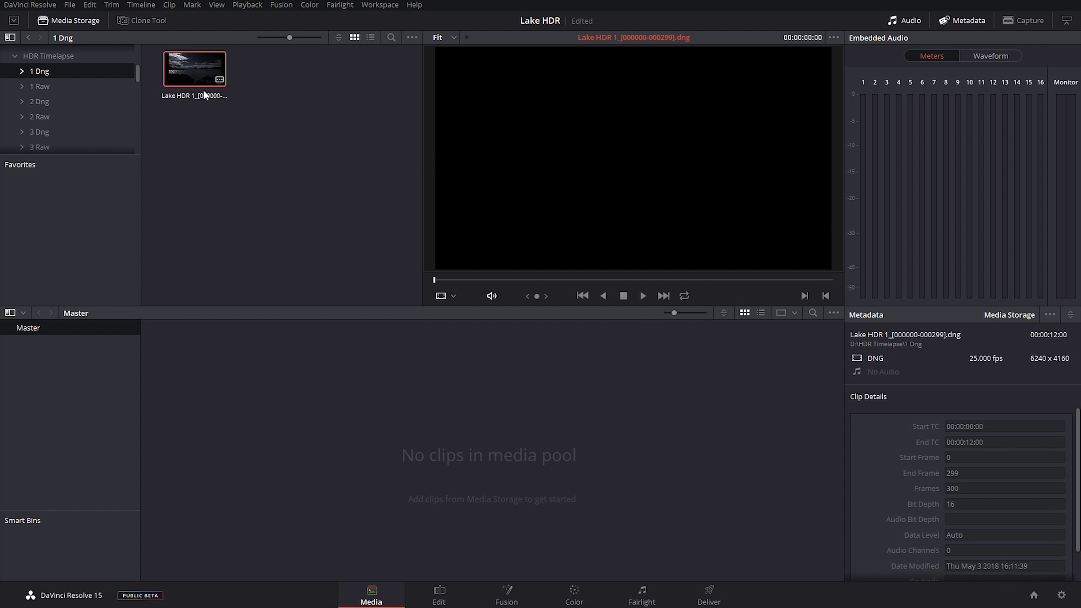
{"action": "left_click_drag", "start_coordinate": [283, 389], "coordinate": [282, 389]}
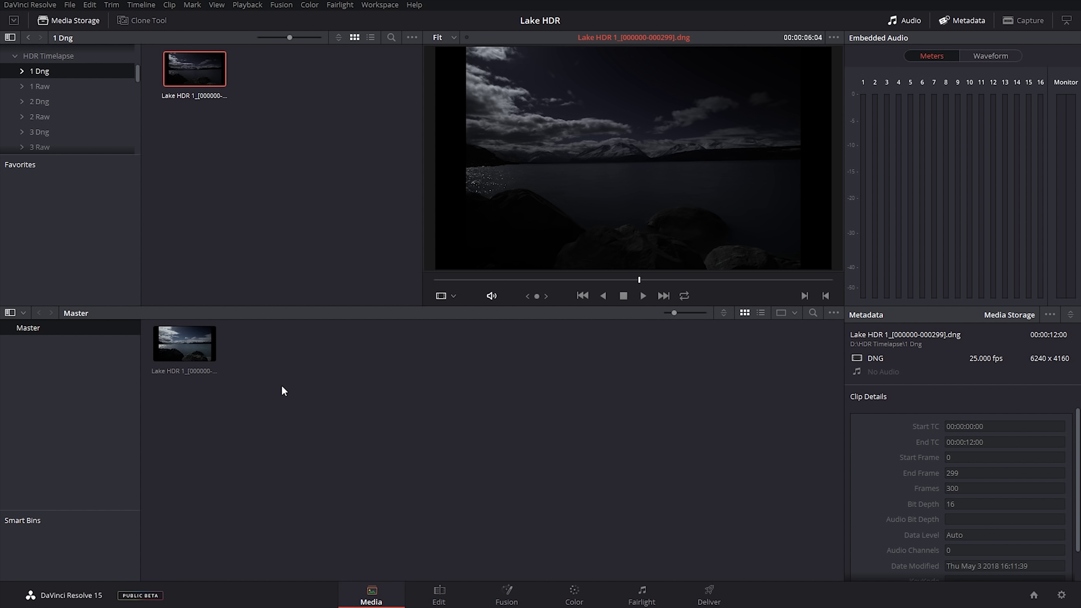
{"action": "left_click", "coordinate": [42, 104]}
{"action": "left_click_drag", "start_coordinate": [189, 57], "coordinate": [333, 397]}
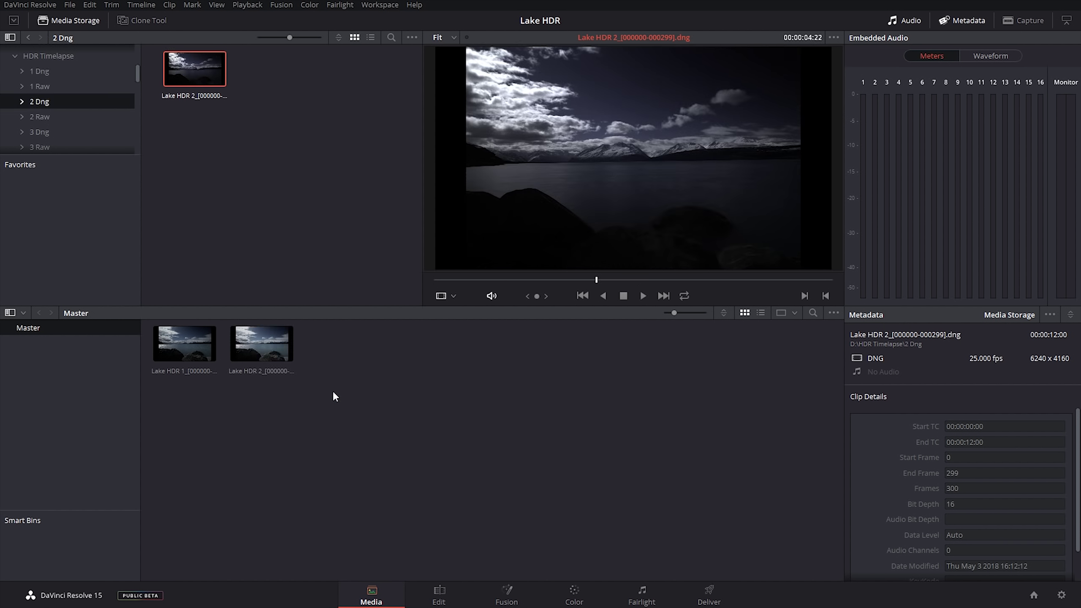
{"action": "left_click", "coordinate": [40, 133]}
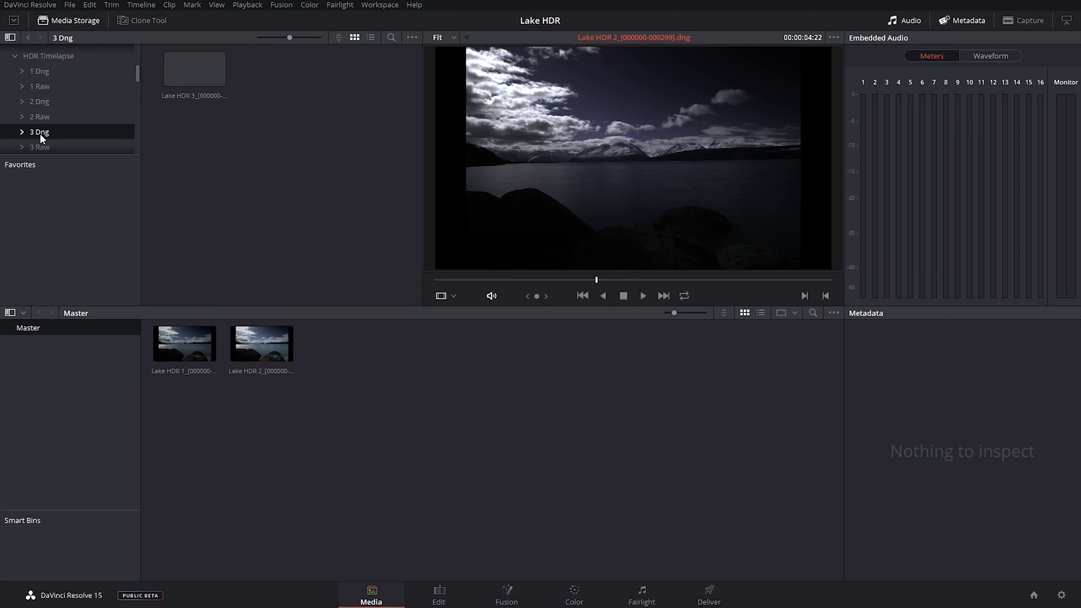
{"action": "left_click_drag", "start_coordinate": [184, 67], "coordinate": [382, 358]}
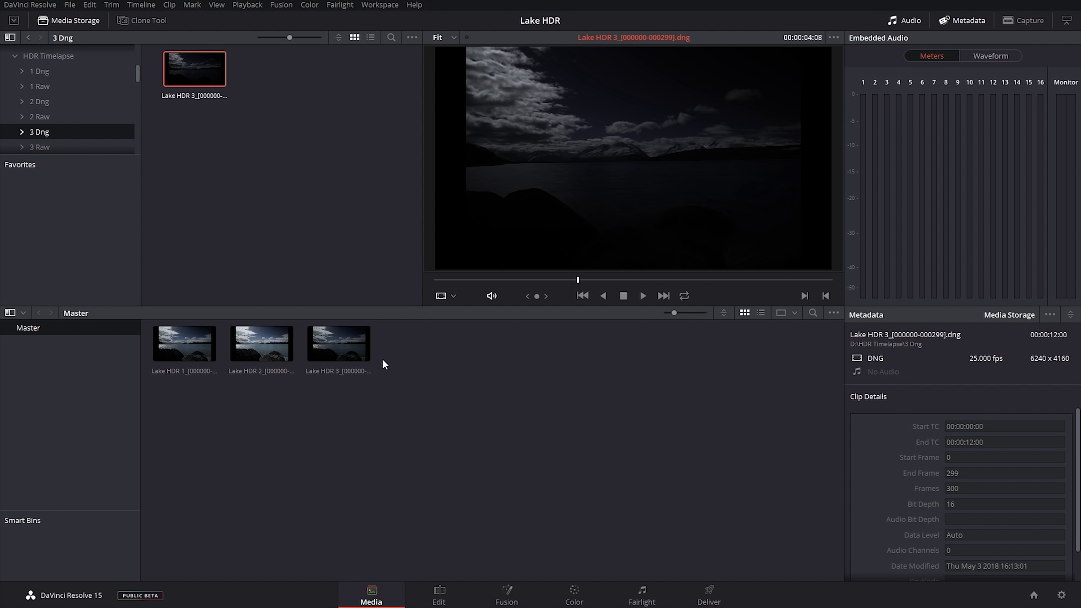
Step: Check the video frame rate of all three Lake HDR clips in their clip attributes
{"action": "left_click_drag", "start_coordinate": [430, 414], "coordinate": [191, 339]}
{"action": "right_click", "coordinate": [192, 341]}
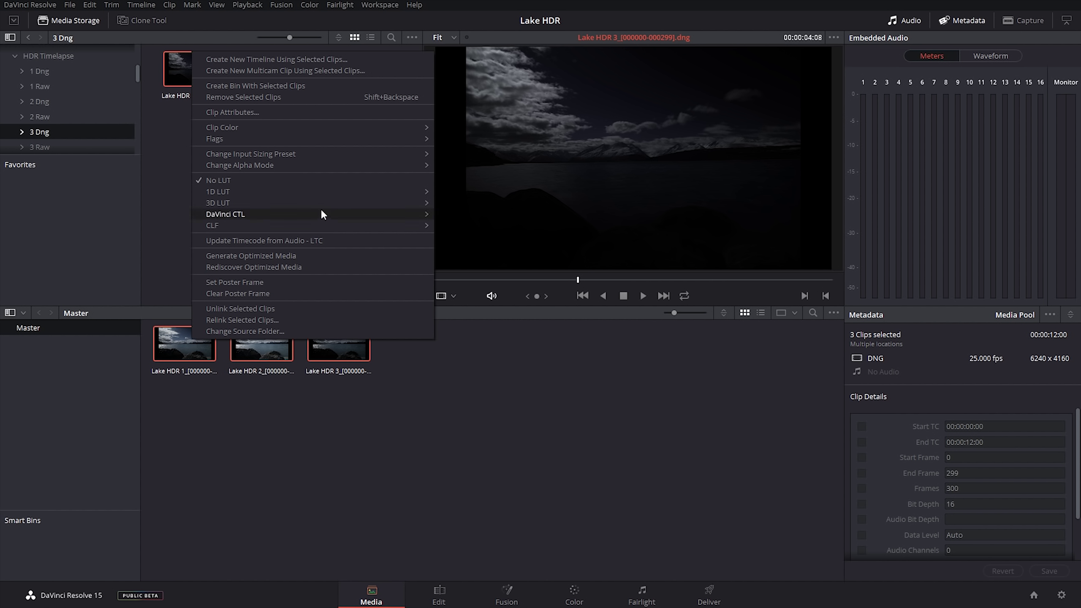
{"action": "left_click", "coordinate": [274, 113]}
{"action": "left_click", "coordinate": [501, 156]}
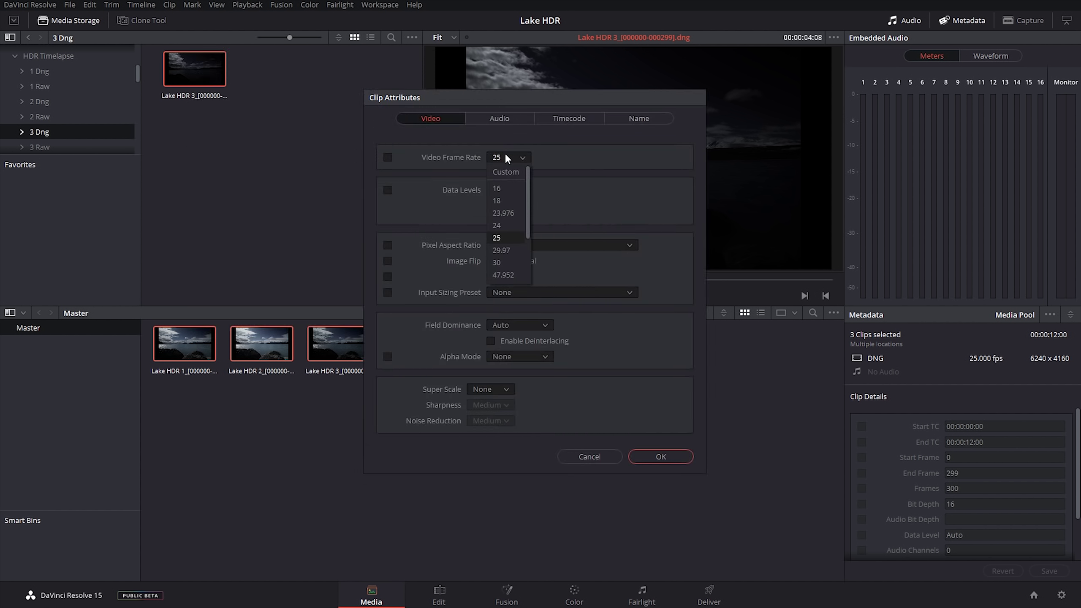
{"action": "left_click", "coordinate": [505, 152]}
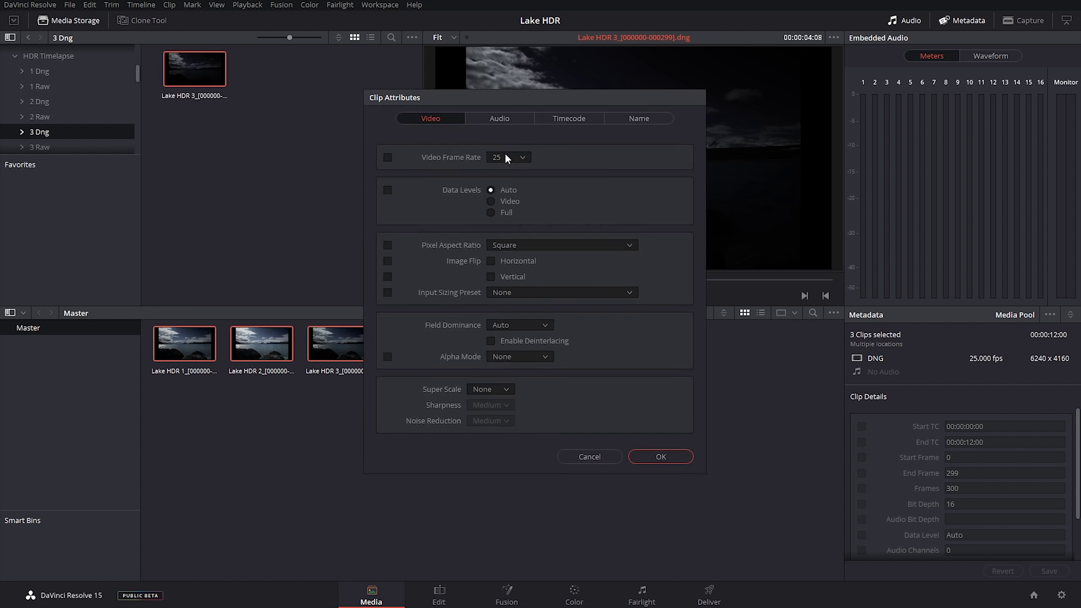
{"action": "left_click", "coordinate": [660, 457]}
{"action": "left_click", "coordinate": [658, 457]}
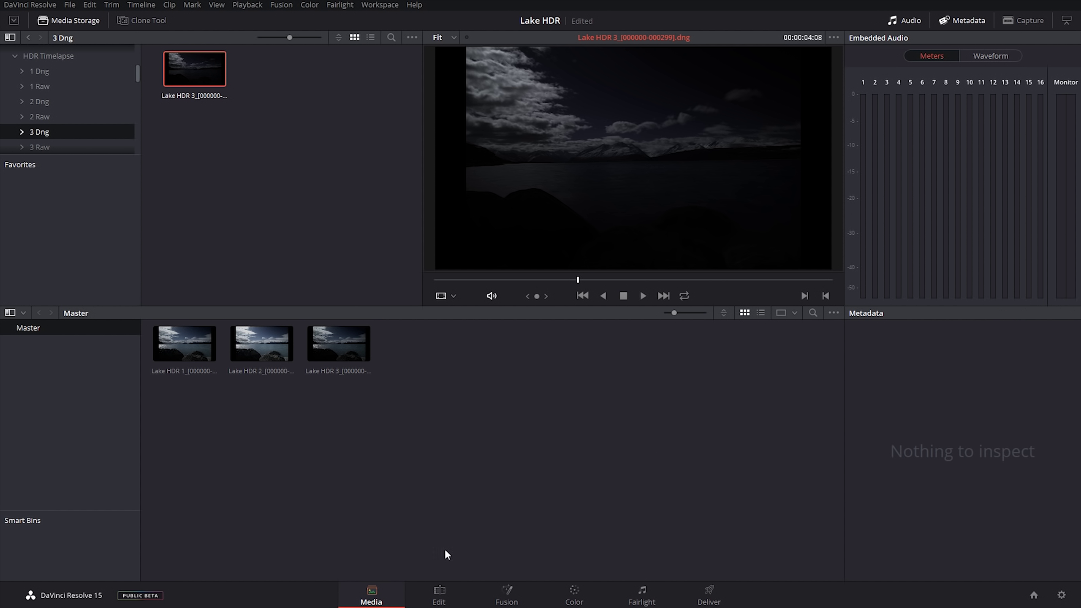
Step: Stack the clips at the start of a new timeline, with Lake HDR 2 on Video 1, Lake HDR 1 on Video 2 and Lake HDR 3 on Video 3
{"action": "left_click", "coordinate": [439, 593]}
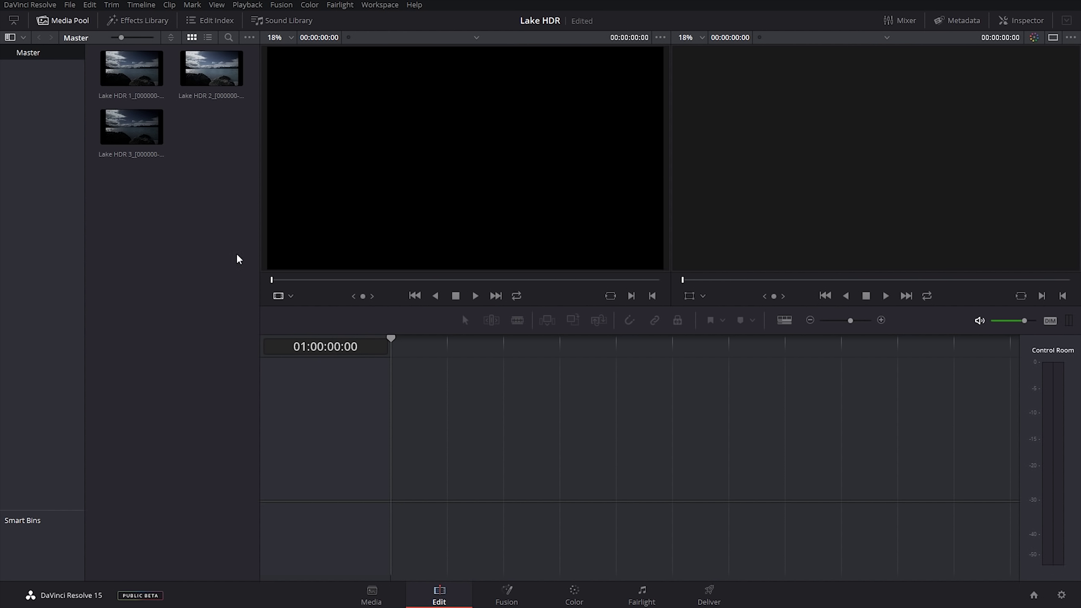
{"action": "left_click_drag", "start_coordinate": [203, 68], "coordinate": [426, 511]}
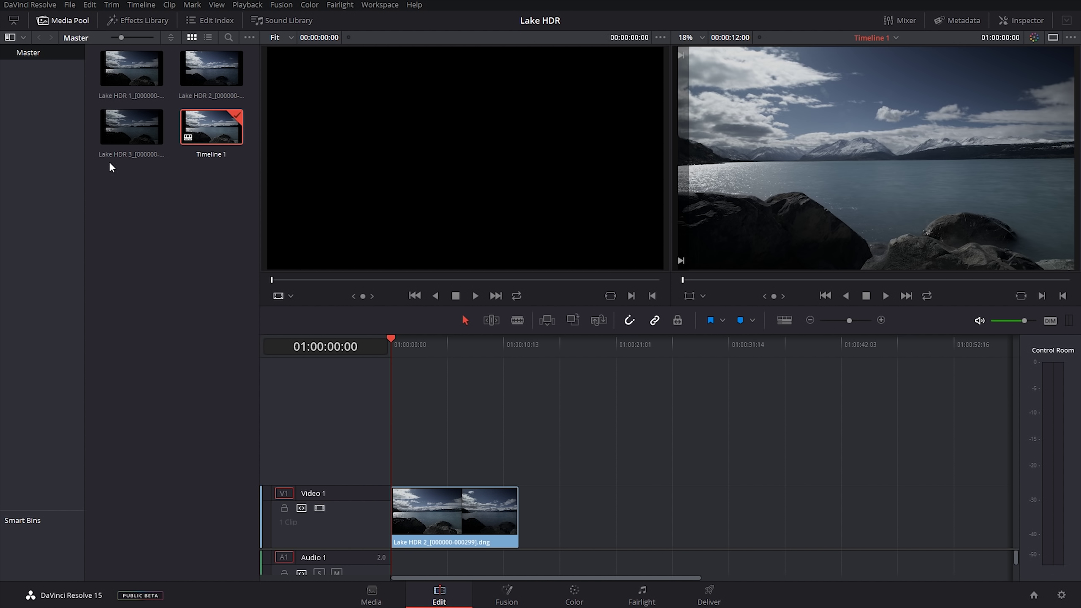
{"action": "left_click_drag", "start_coordinate": [127, 72], "coordinate": [389, 465]}
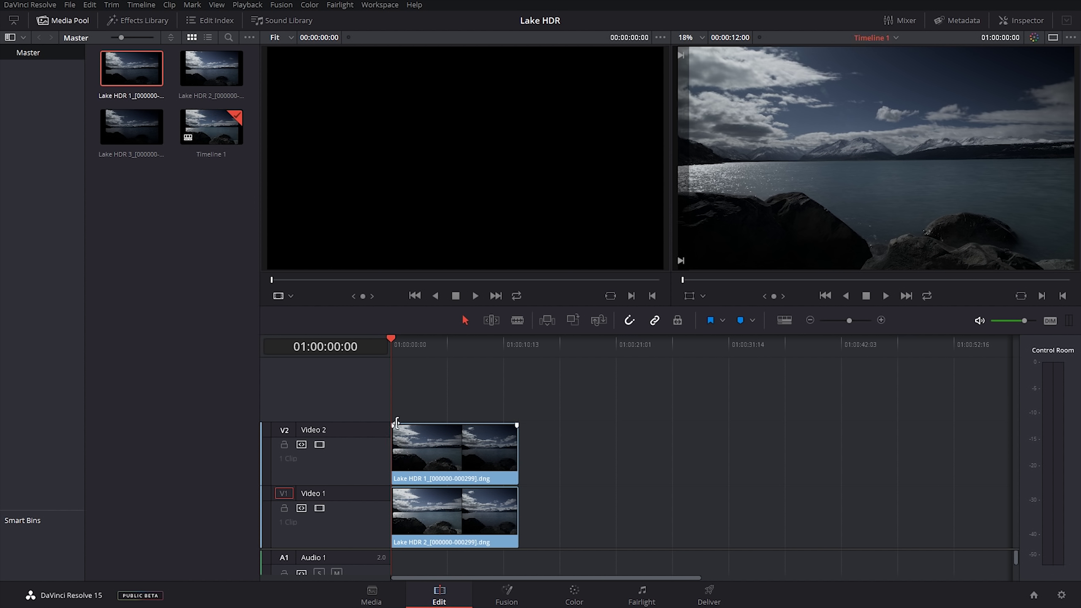
{"action": "left_click_drag", "start_coordinate": [130, 128], "coordinate": [389, 398]}
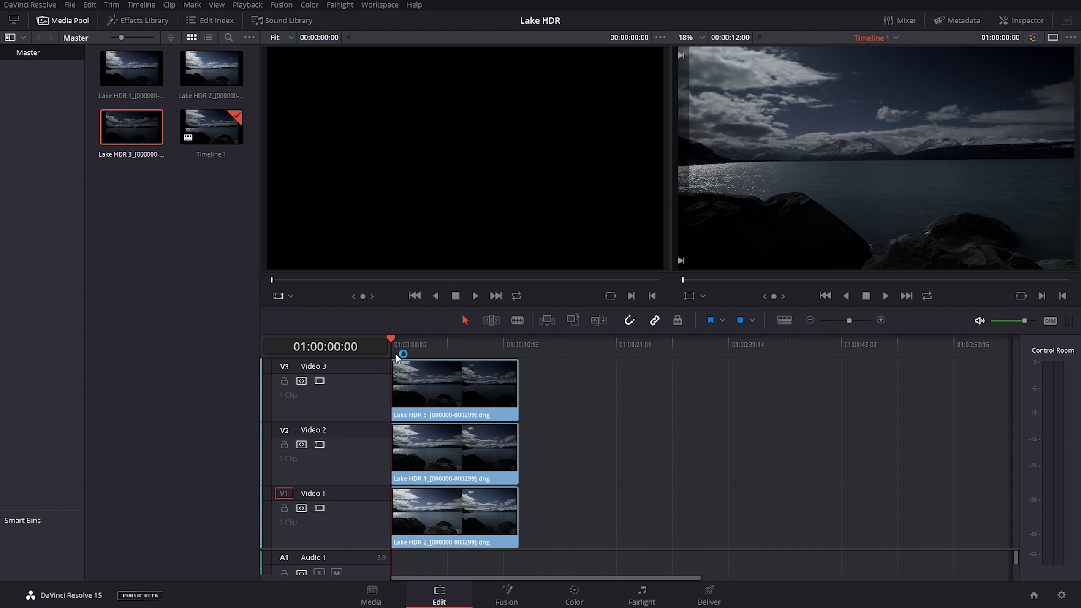
Step: Disable the Video 3 and Video 2 tracks so that only the Lake HDR 2 clip is shown
{"action": "left_click", "coordinate": [319, 381]}
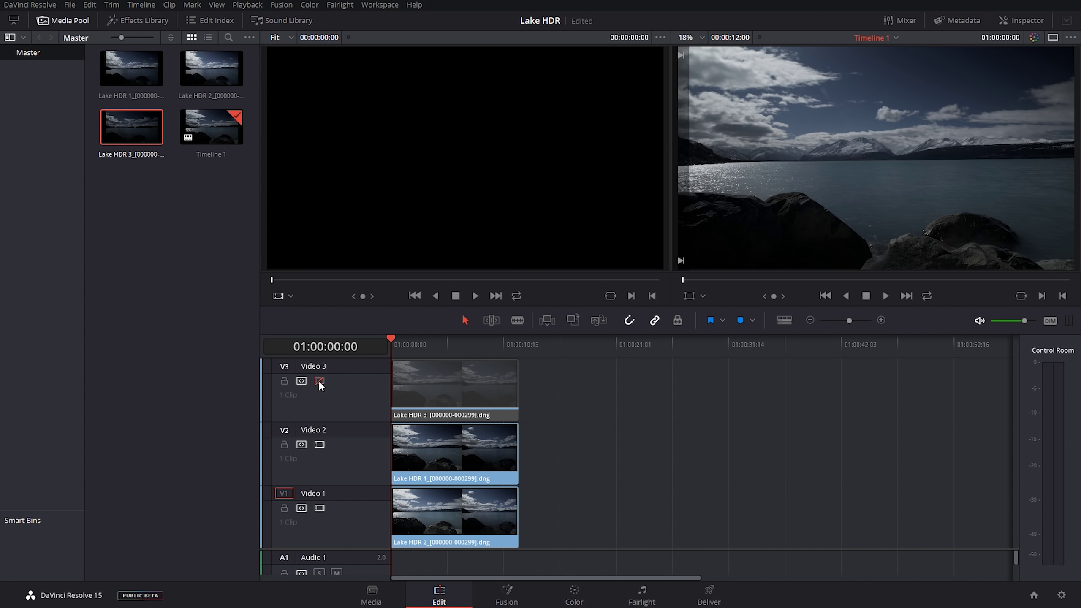
{"action": "left_click", "coordinate": [319, 444]}
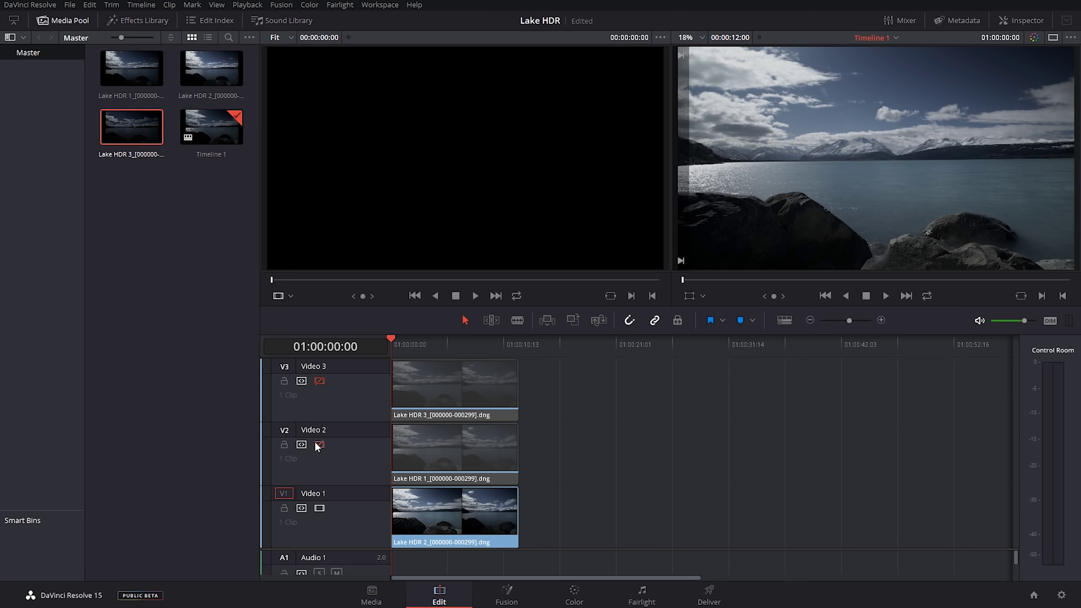
Step: Delete Lake HDR 1 from Video 2, move Lake HDR 3 down to that track, and leave the Video 2 and Video 3 tracks enabled
{"action": "left_click", "coordinate": [317, 444]}
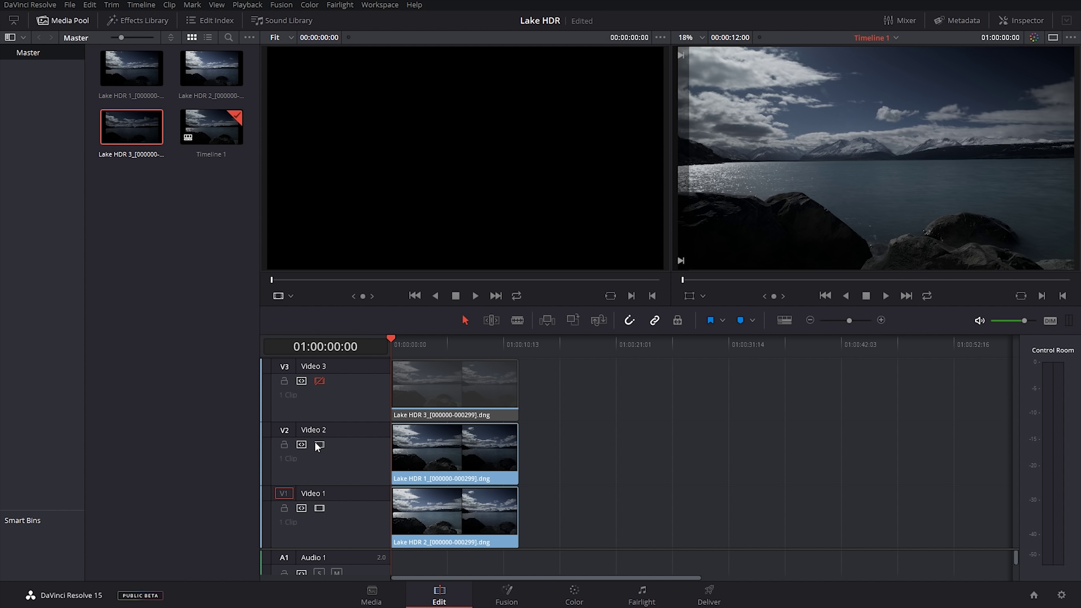
{"action": "left_click", "coordinate": [450, 455]}
{"action": "key", "text": "Delete"}
{"action": "left_click_drag", "start_coordinate": [443, 384], "coordinate": [444, 435]}
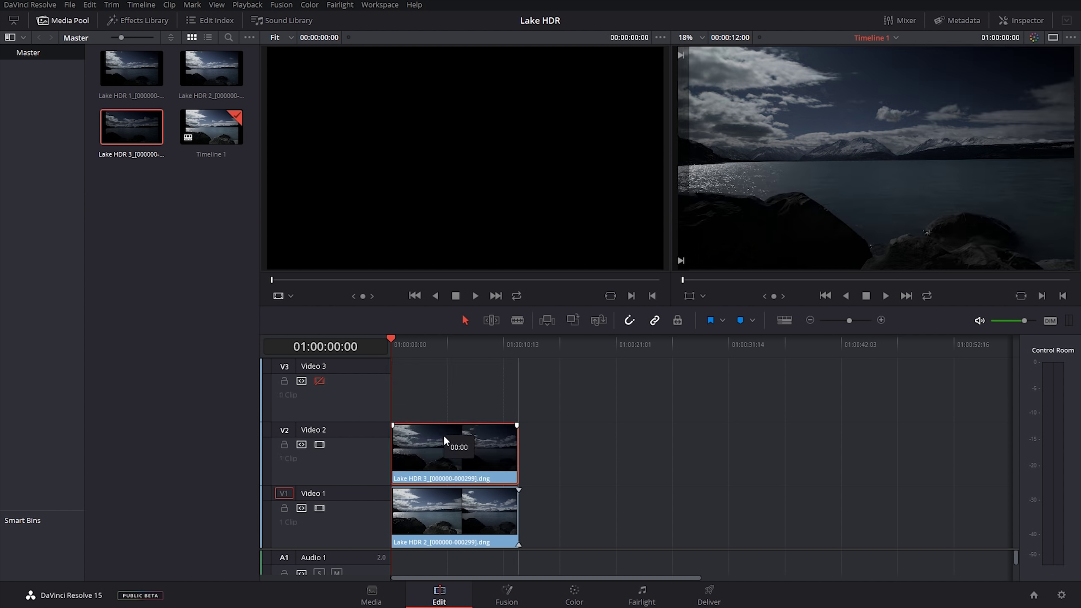
{"action": "left_click", "coordinate": [319, 381]}
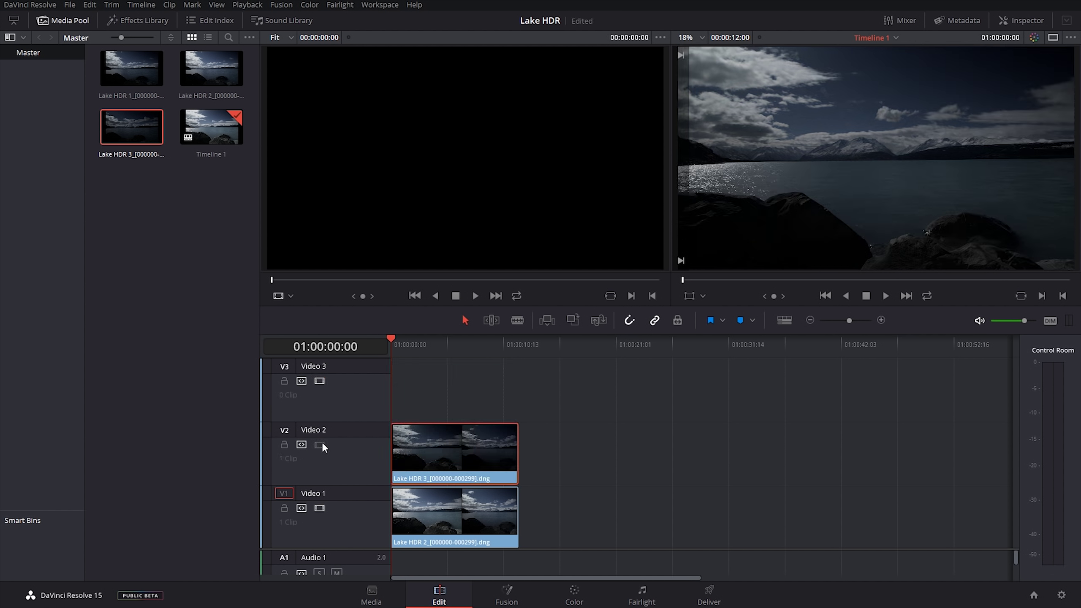
{"action": "left_click", "coordinate": [322, 443]}
{"action": "left_click", "coordinate": [322, 443]}
Step: On the Color page, grab a still of the Lake HDR 2 clip with Video 2 disabled, then enable that track again
{"action": "left_click", "coordinate": [574, 596]}
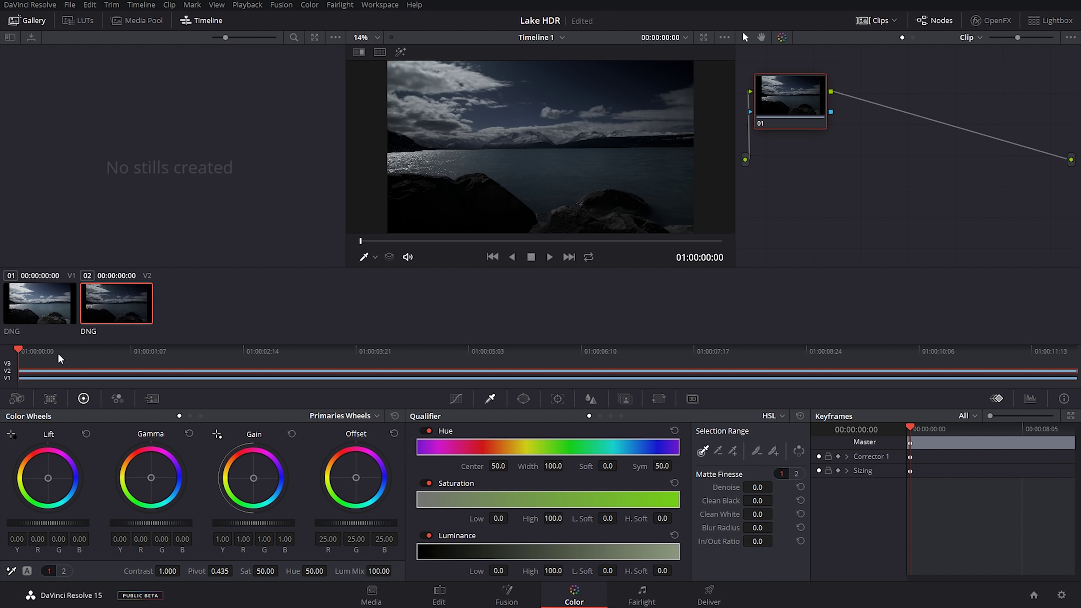
{"action": "key", "text": "ctrl+z"}
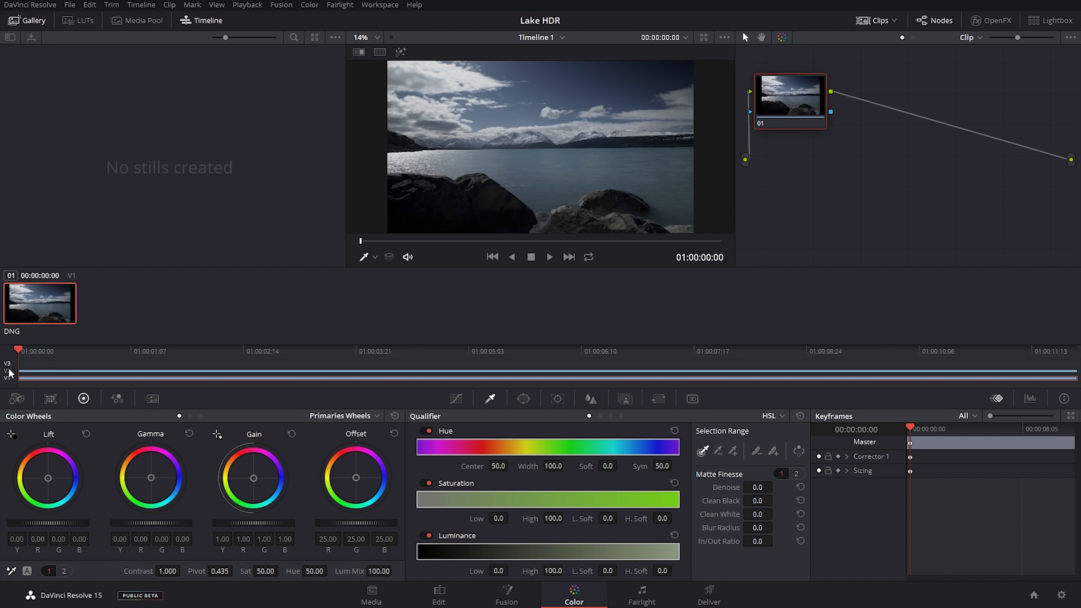
{"action": "right_click", "coordinate": [500, 161]}
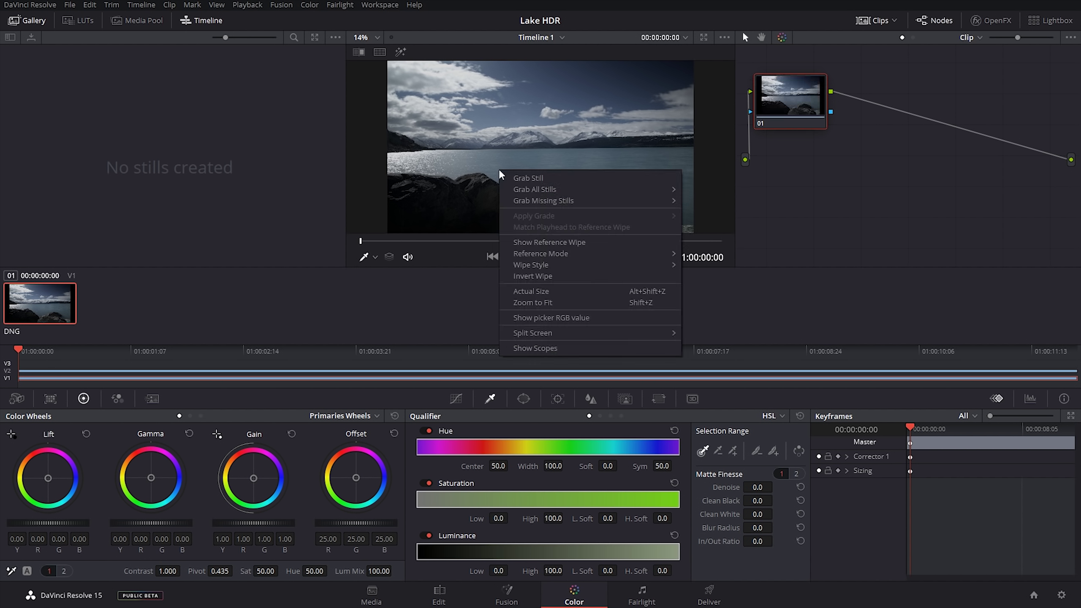
{"action": "left_click", "coordinate": [520, 178]}
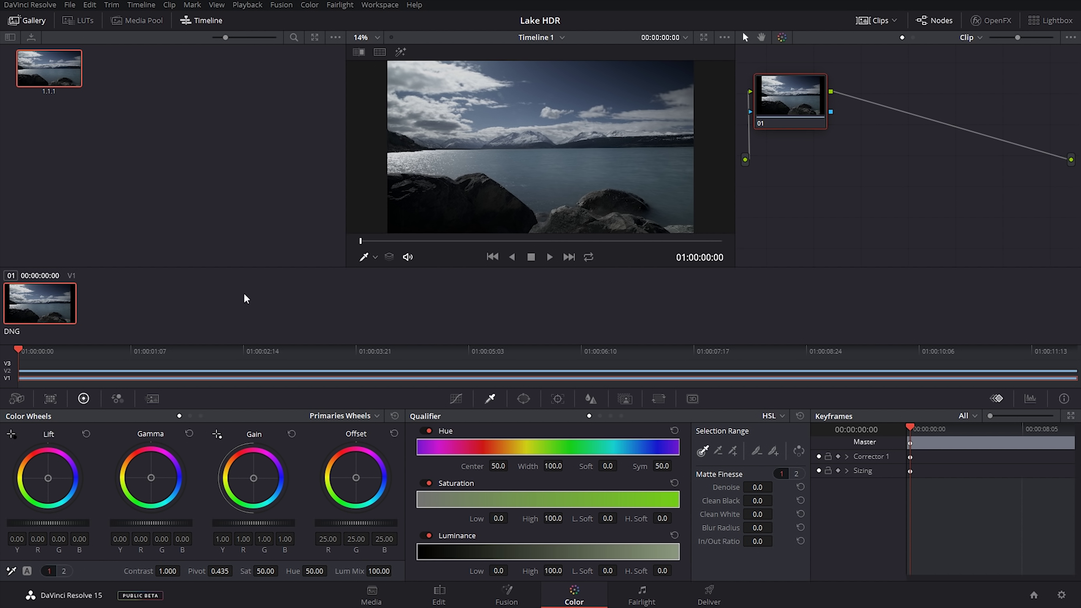
{"action": "key", "text": "ctrl+shift+z"}
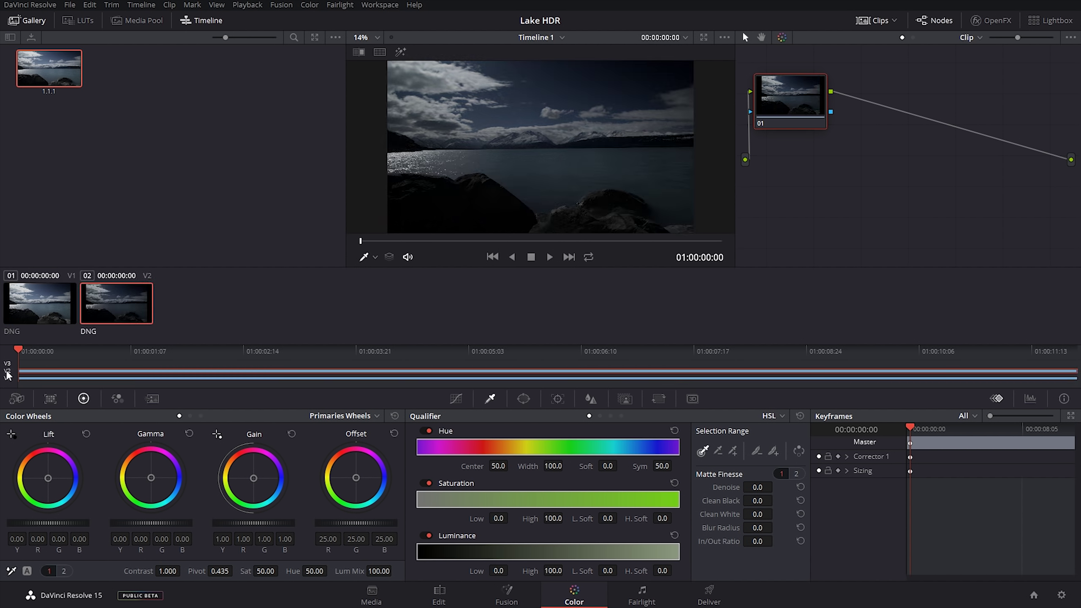
Step: Wipe the grabbed Lake HDR 2 still across the Lake HDR 3 image to compare their exposure in the sky
{"action": "double_click", "coordinate": [54, 71]}
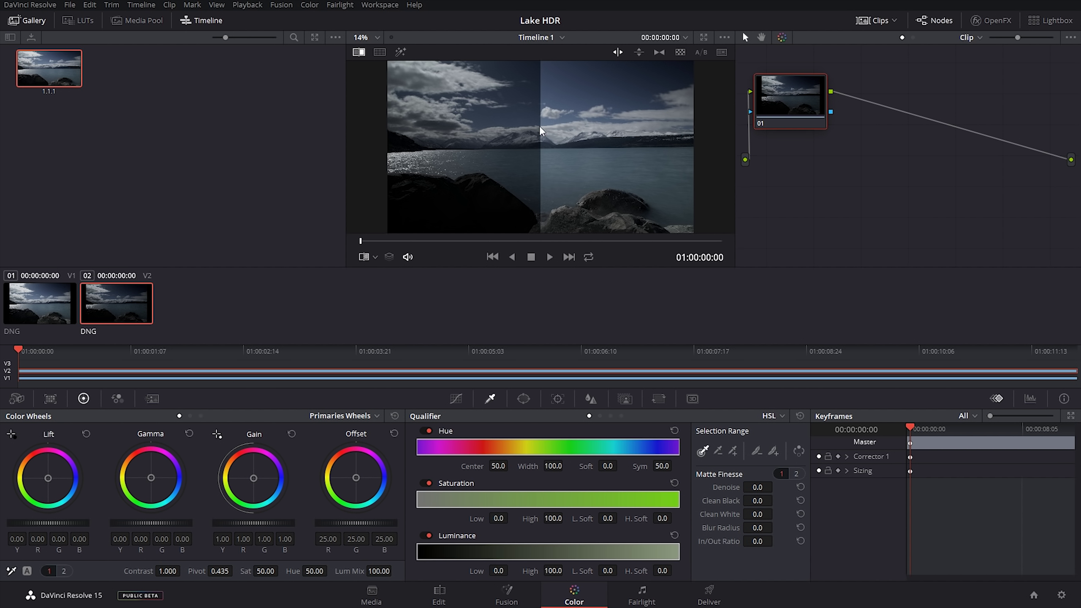
{"action": "mouse_move", "coordinate": [541, 131]}
{"action": "left_mouse_down"}
{"action": "mouse_move", "coordinate": [380, 120]}
{"action": "mouse_move", "coordinate": [541, 125]}
{"action": "mouse_move", "coordinate": [550, 113]}
{"action": "mouse_move", "coordinate": [553, 127]}
{"action": "left_mouse_up"}
{"action": "scroll", "coordinate": [524, 135], "scroll_direction": "up", "scroll_amount": 4}
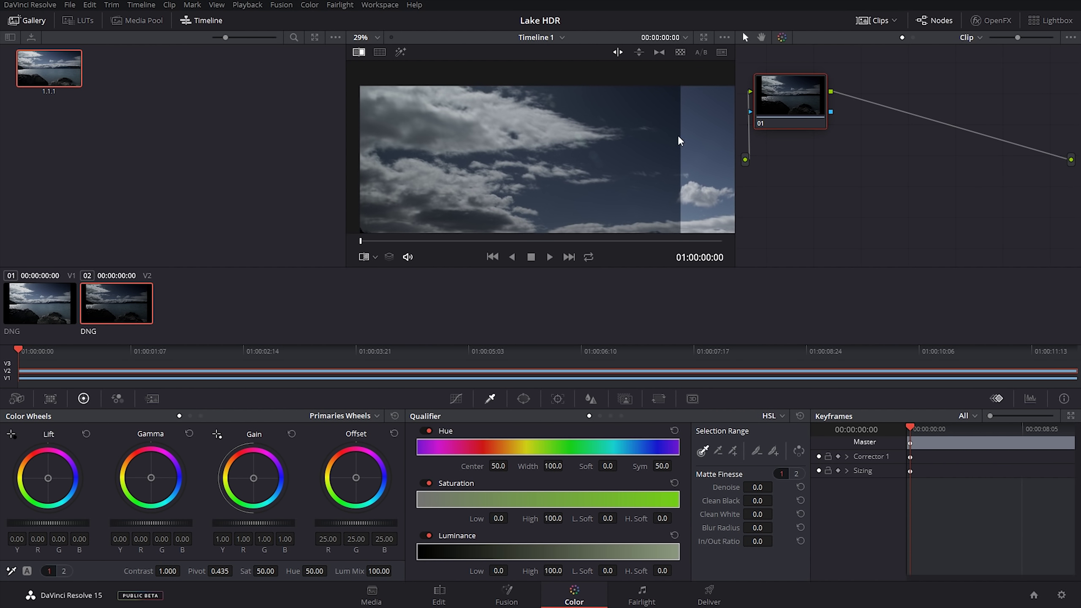
{"action": "left_click_drag", "start_coordinate": [681, 140], "coordinate": [377, 132]}
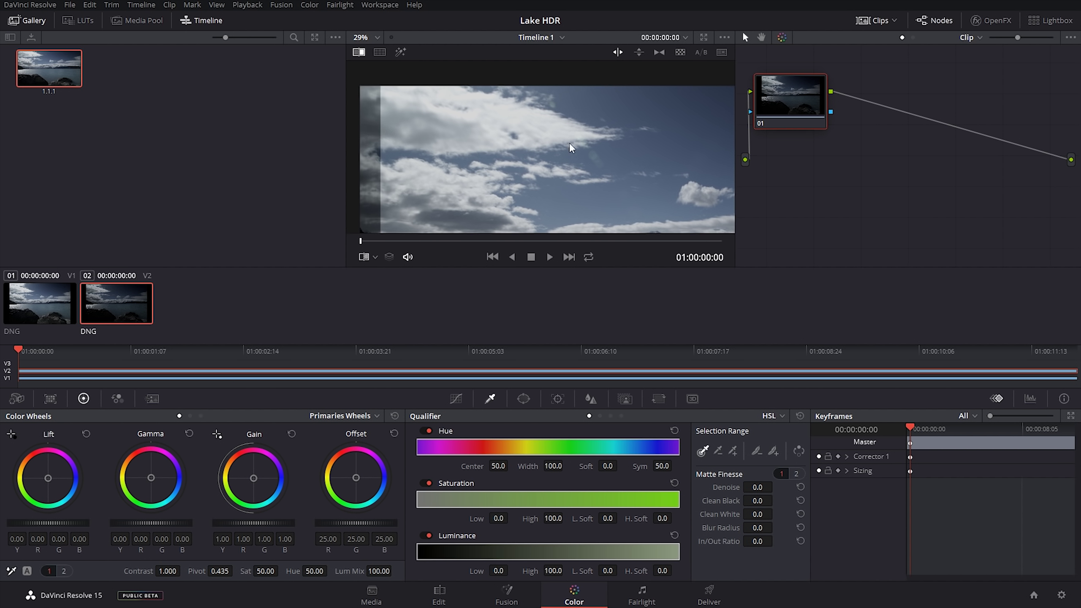
{"action": "left_click_drag", "start_coordinate": [380, 157], "coordinate": [617, 152]}
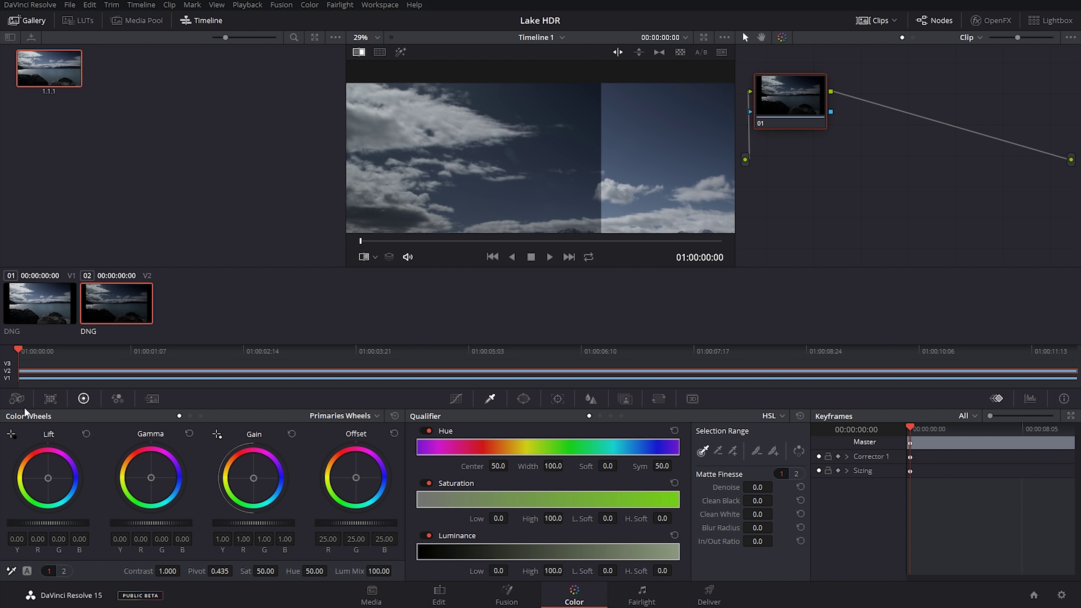
Step: Switch the Lake HDR 3 clip's raw decoding to Clip, set its exposure to 1.33, and turn off the reference wipe
{"action": "left_click", "coordinate": [16, 399]}
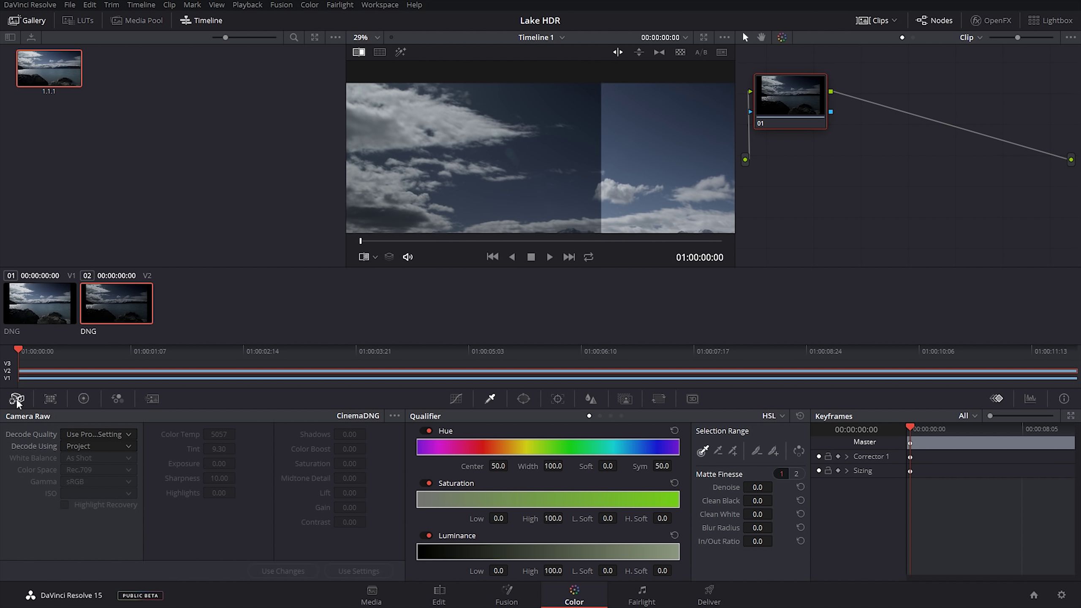
{"action": "left_click", "coordinate": [87, 446]}
{"action": "left_click", "coordinate": [94, 503]}
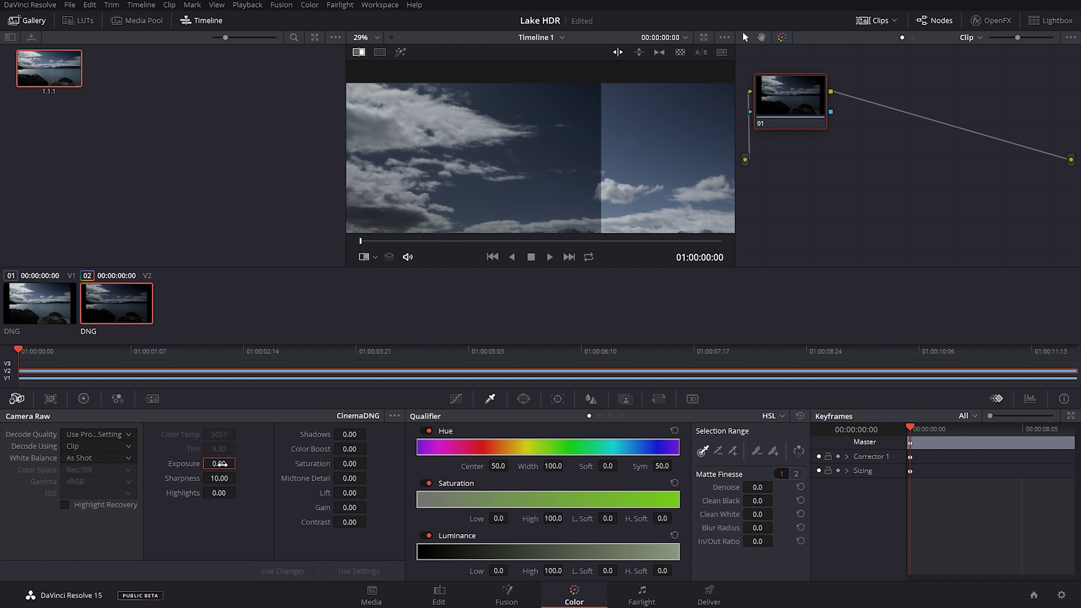
{"action": "left_click", "coordinate": [220, 465]}
{"action": "type", "text": "1.3333"}
{"action": "key", "text": "Return"}
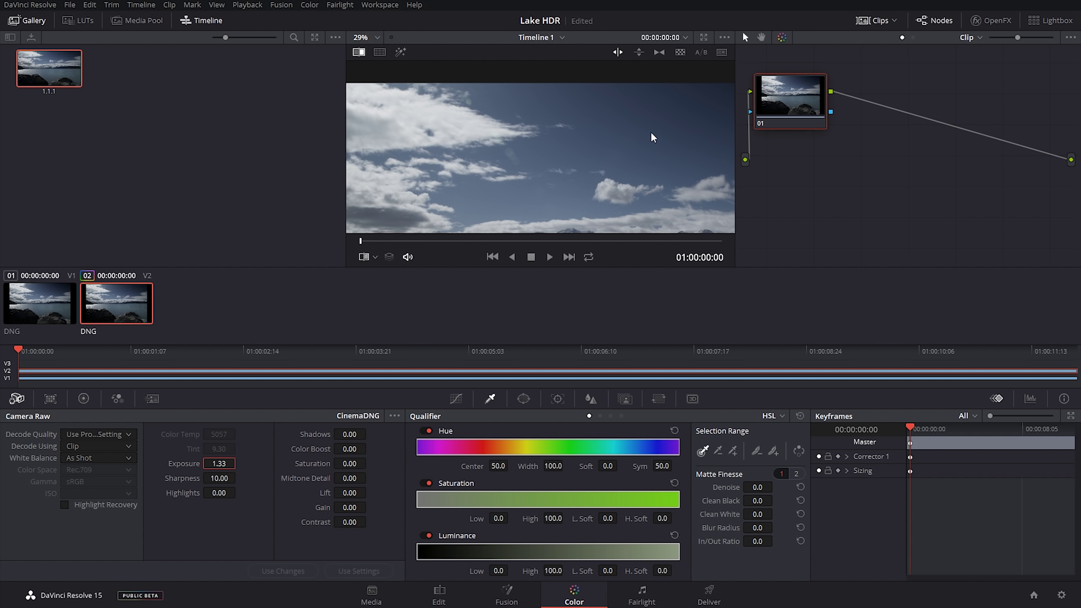
{"action": "left_click", "coordinate": [361, 54]}
{"action": "scroll", "coordinate": [458, 71], "scroll_direction": "down", "scroll_amount": 3}
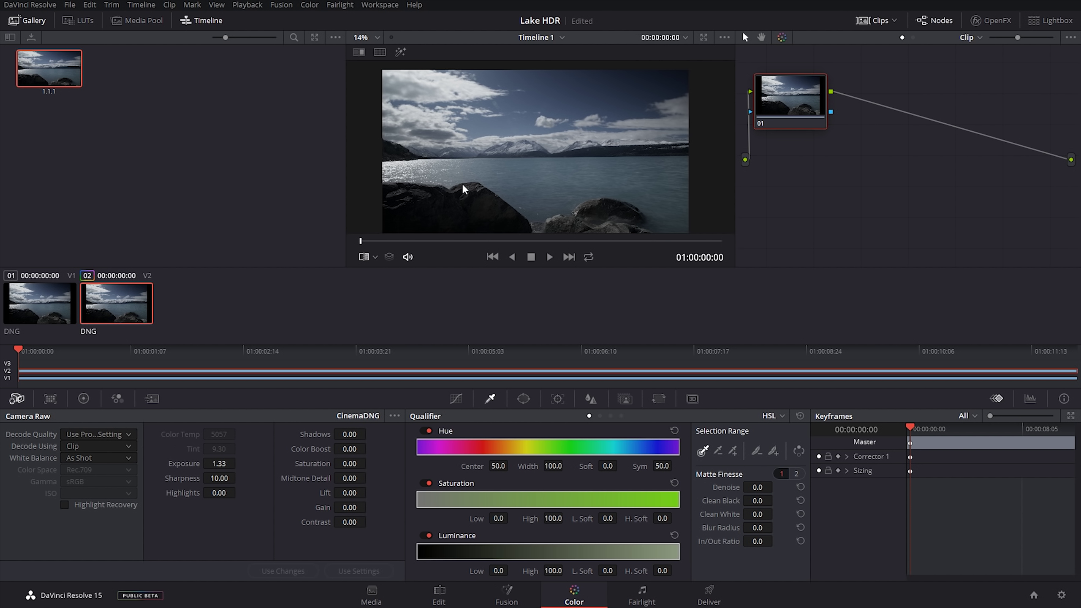
Step: Add an alpha output to the Lake HDR 3 node graph and connect node 01's alpha to it
{"action": "right_click", "coordinate": [870, 171]}
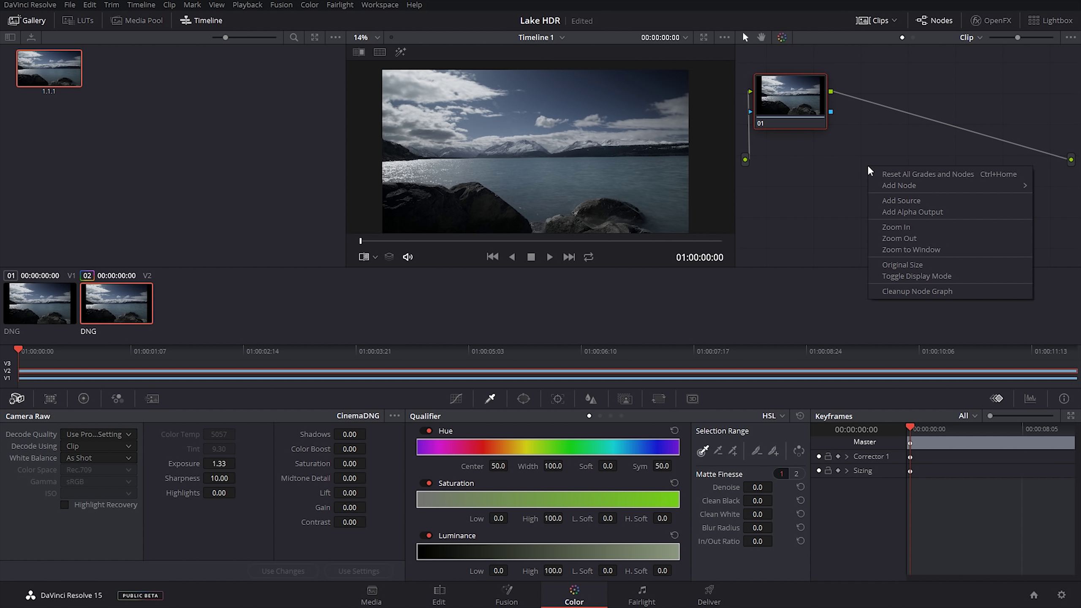
{"action": "left_click", "coordinate": [915, 212]}
{"action": "left_click_drag", "start_coordinate": [830, 112], "coordinate": [1072, 181]}
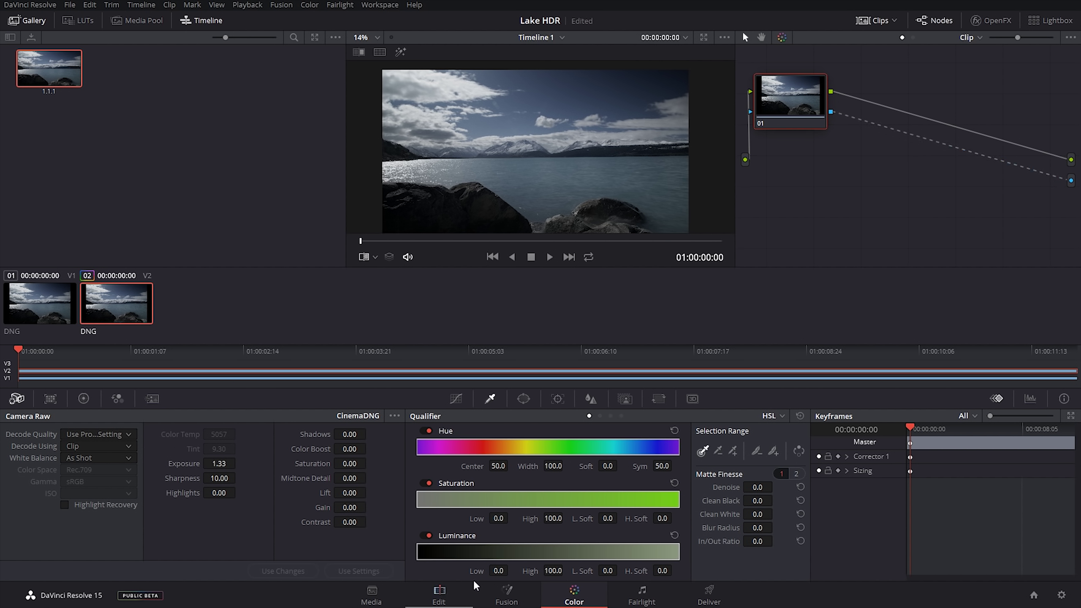
Step: Qualify the brightest highlights of Lake HDR 3 with luminance Low 63.1 and L. Soft 1.7, checking the selection in highlight view
{"action": "left_click", "coordinate": [401, 53]}
{"action": "left_click_drag", "start_coordinate": [500, 570], "coordinate": [511, 570]}
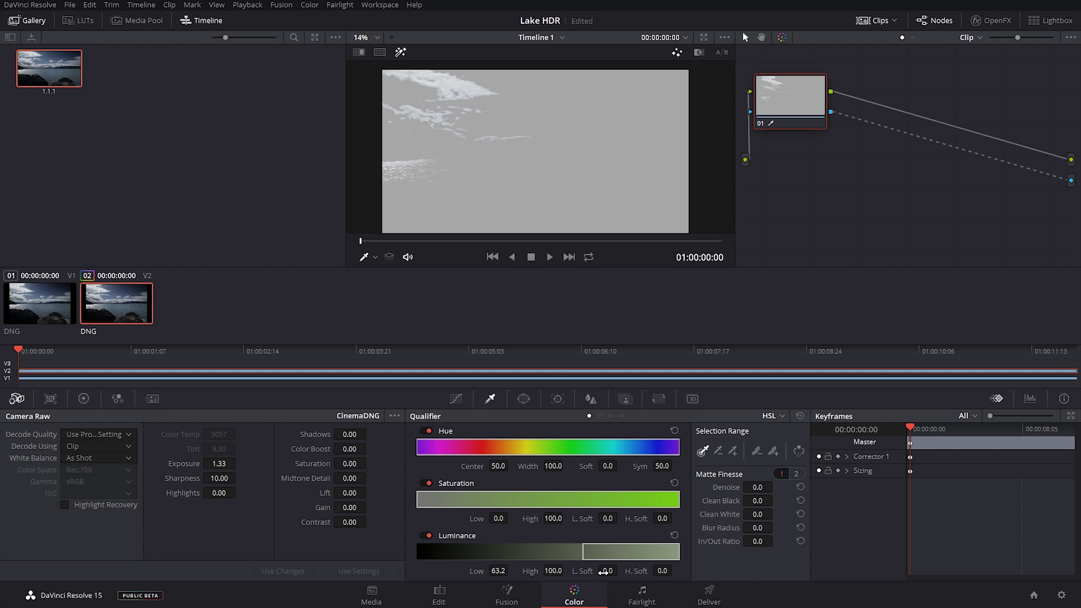
{"action": "left_click_drag", "start_coordinate": [607, 571], "coordinate": [620, 570]}
{"action": "left_click", "coordinate": [401, 52]}
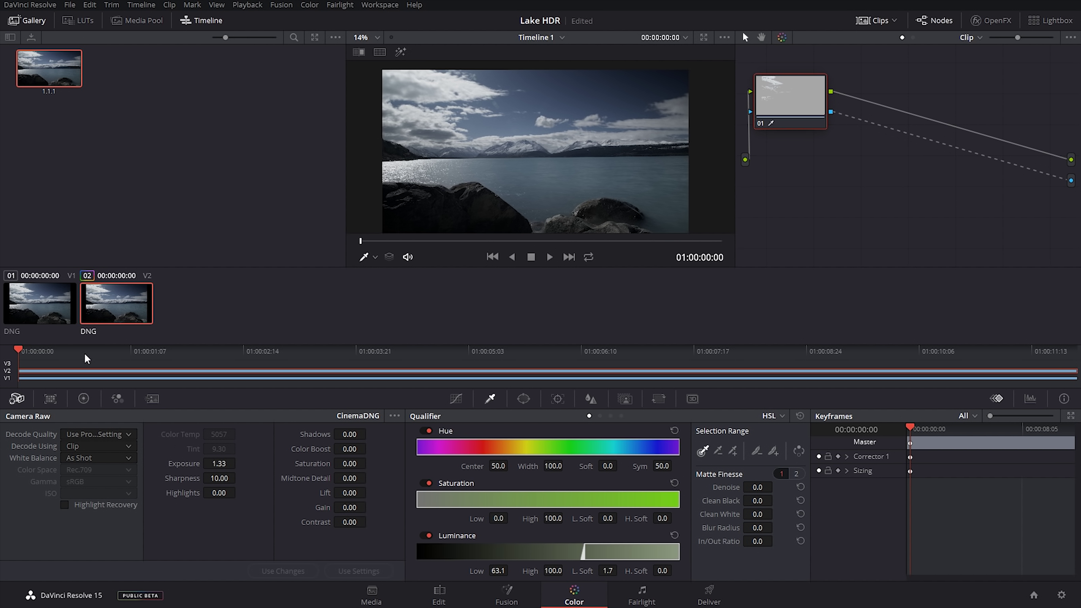
Step: Tint the gain of the two clips in contrasting colours to check where the highlight matte blends them
{"action": "left_click", "coordinate": [84, 399]}
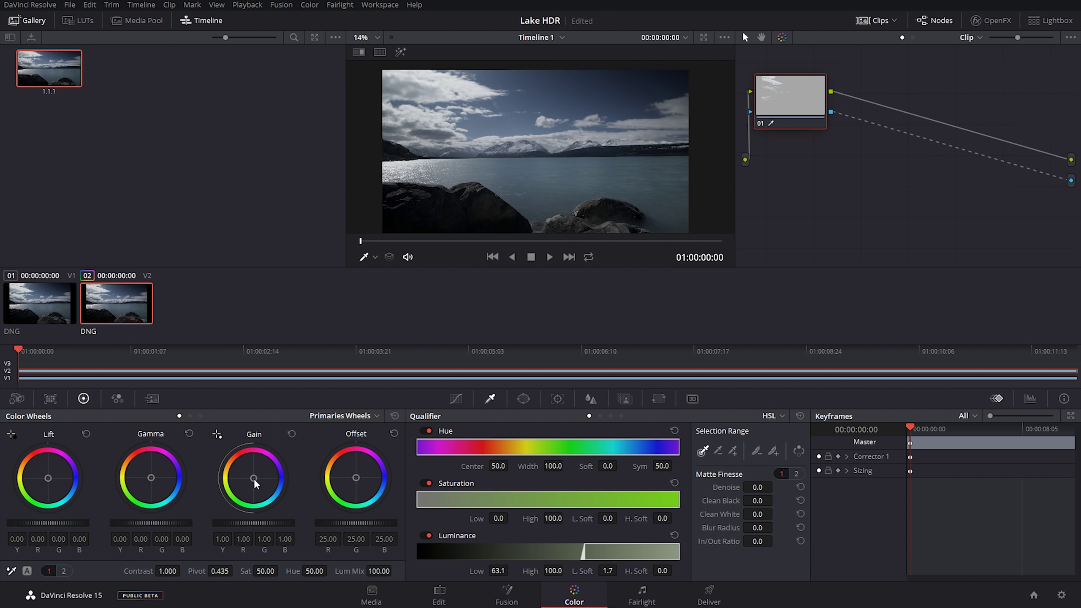
{"action": "left_click_drag", "start_coordinate": [253, 478], "coordinate": [256, 480]}
{"action": "left_click_drag", "start_coordinate": [255, 481], "coordinate": [252, 479]}
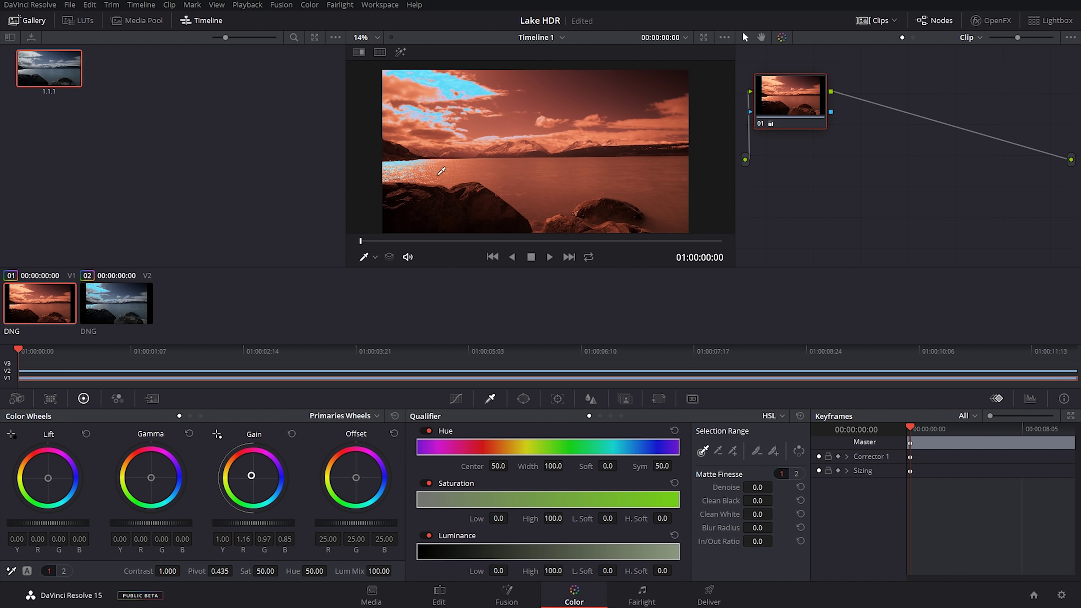
Step: Combine the Lake HDR 2 and Lake HDR 3 clips into a compound clip named Compound Lake HDR and show it on the Color page
{"action": "left_click", "coordinate": [439, 595]}
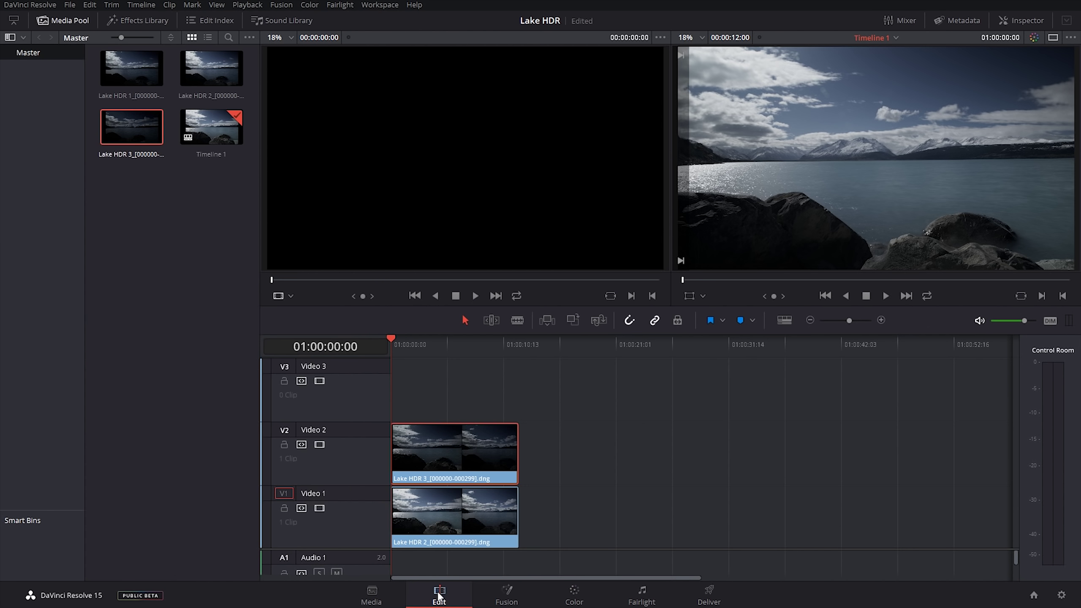
{"action": "right_click", "coordinate": [433, 507]}
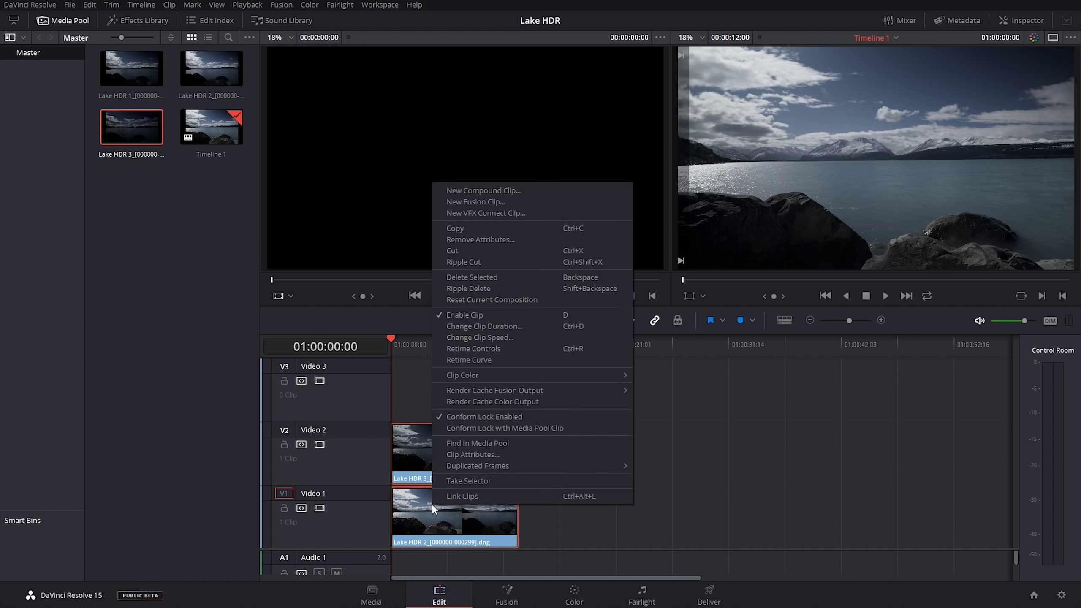
{"action": "left_click", "coordinate": [490, 191]}
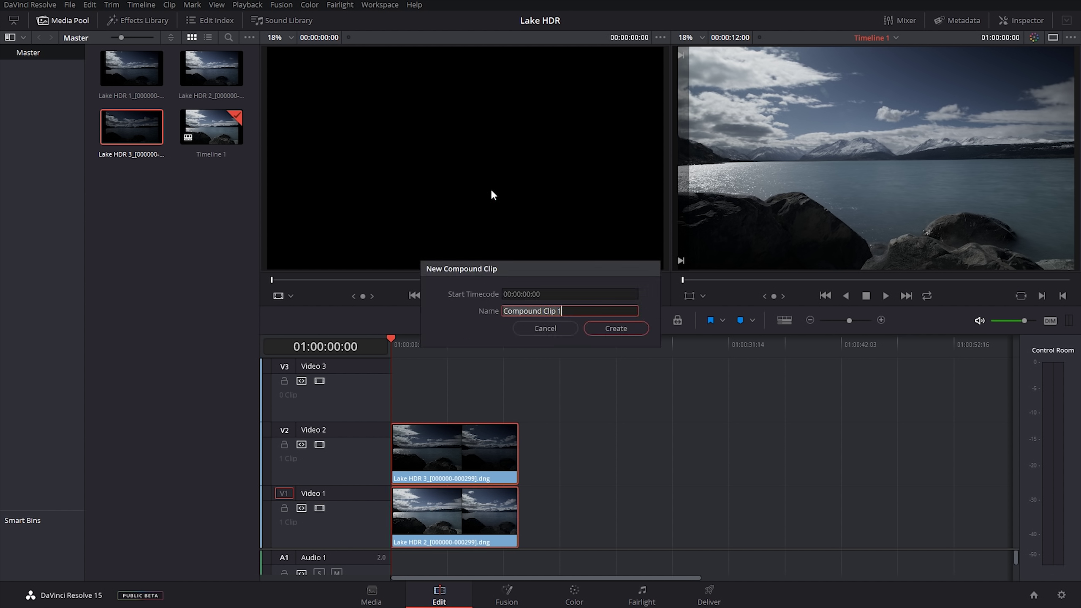
{"action": "key", "text": "BackSpace"}
{"action": "key", "text": "BackSpace"}
{"action": "key", "text": "BackSpace"}
{"action": "key", "text": "BackSpace"}
{"action": "type", "text": "Lake HDR"}
{"action": "key", "text": "Return"}
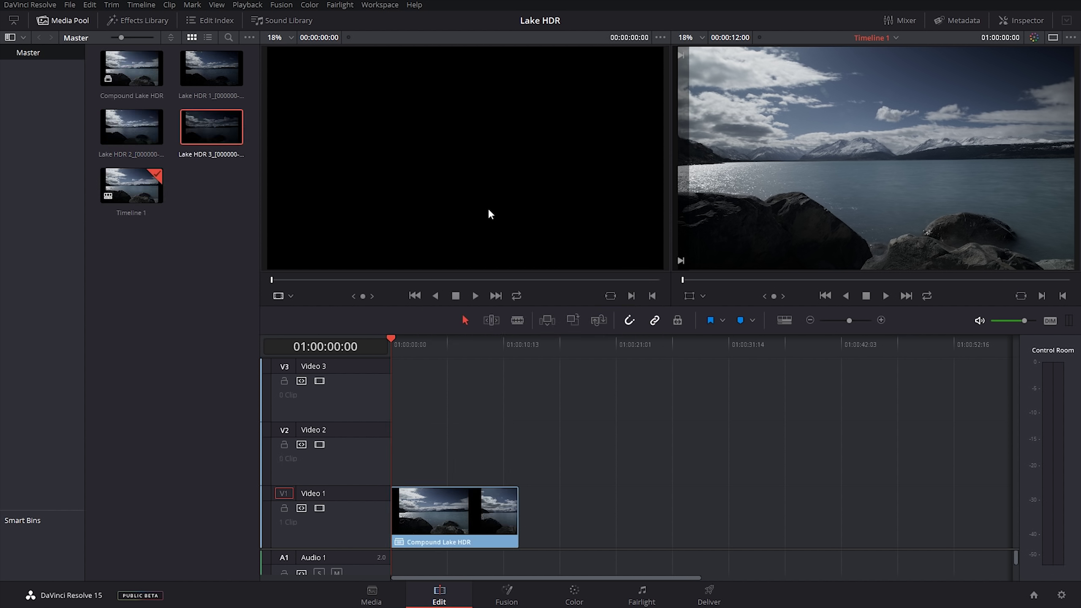
{"action": "left_click", "coordinate": [430, 523]}
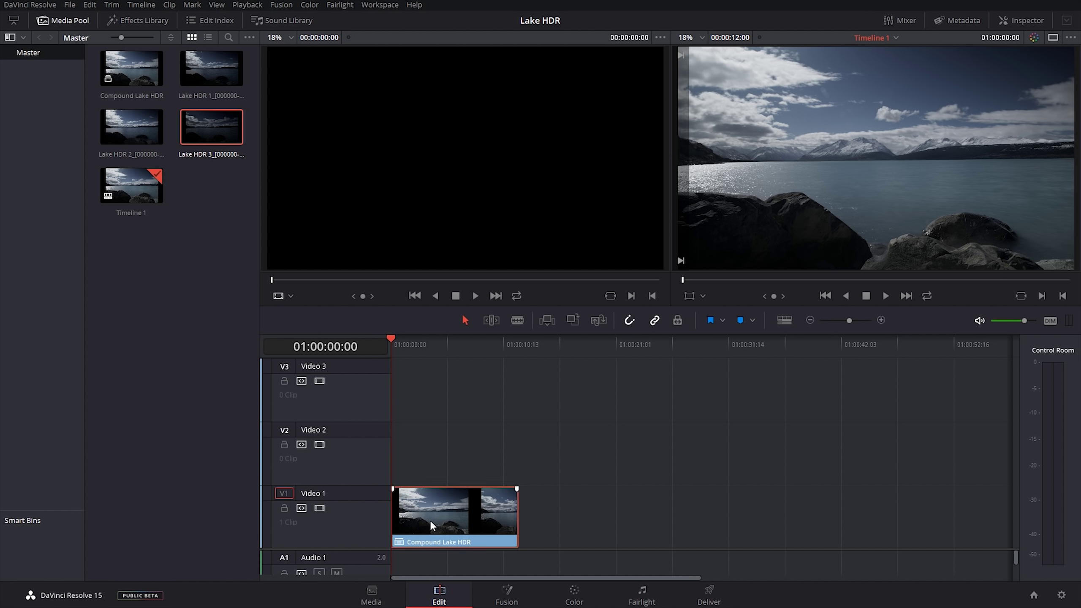
{"action": "left_click", "coordinate": [582, 600]}
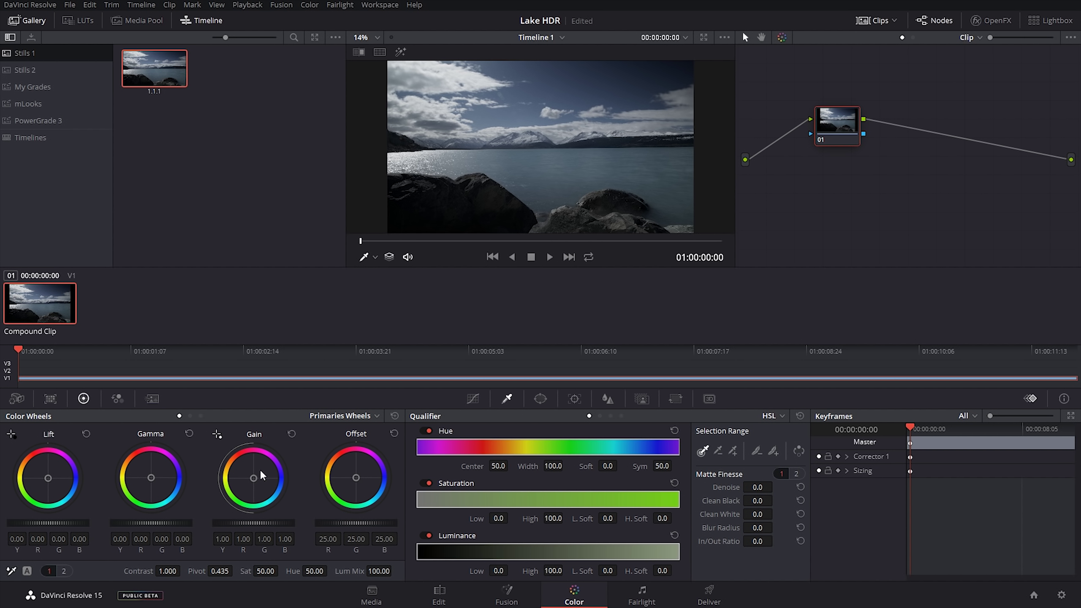
Step: Try out the gain, gamma, lift and contrast adjustments on the compound clip, resetting each one
{"action": "left_click_drag", "start_coordinate": [239, 524], "coordinate": [232, 524]}
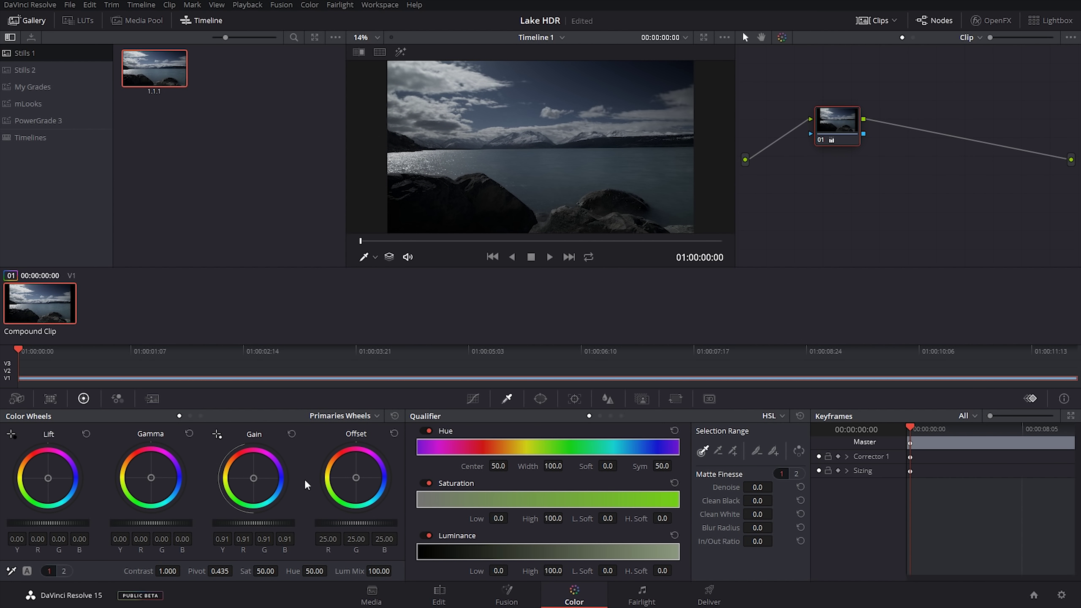
{"action": "left_click", "coordinate": [291, 434]}
{"action": "left_click_drag", "start_coordinate": [152, 524], "coordinate": [146, 524]}
{"action": "left_click", "coordinate": [189, 435]}
{"action": "left_click_drag", "start_coordinate": [41, 523], "coordinate": [52, 524]}
{"action": "left_click", "coordinate": [86, 434]}
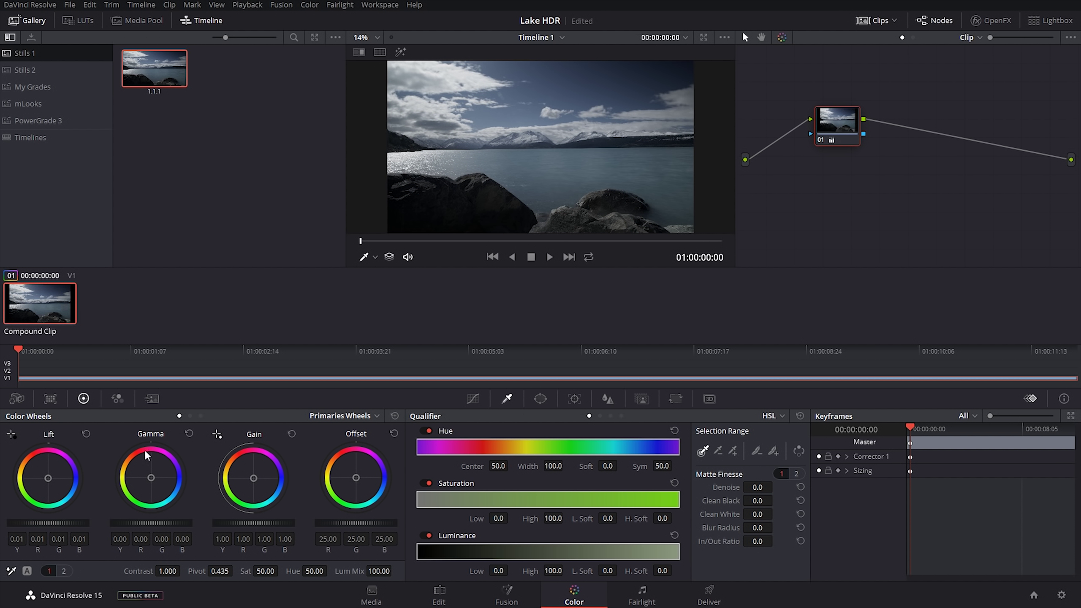
{"action": "left_click_drag", "start_coordinate": [162, 571], "coordinate": [263, 571]}
{"action": "double_click", "coordinate": [138, 571]}
Step: Set the compound clip's midtone detail to 50 and show the Custom curves
{"action": "left_click", "coordinate": [64, 571]}
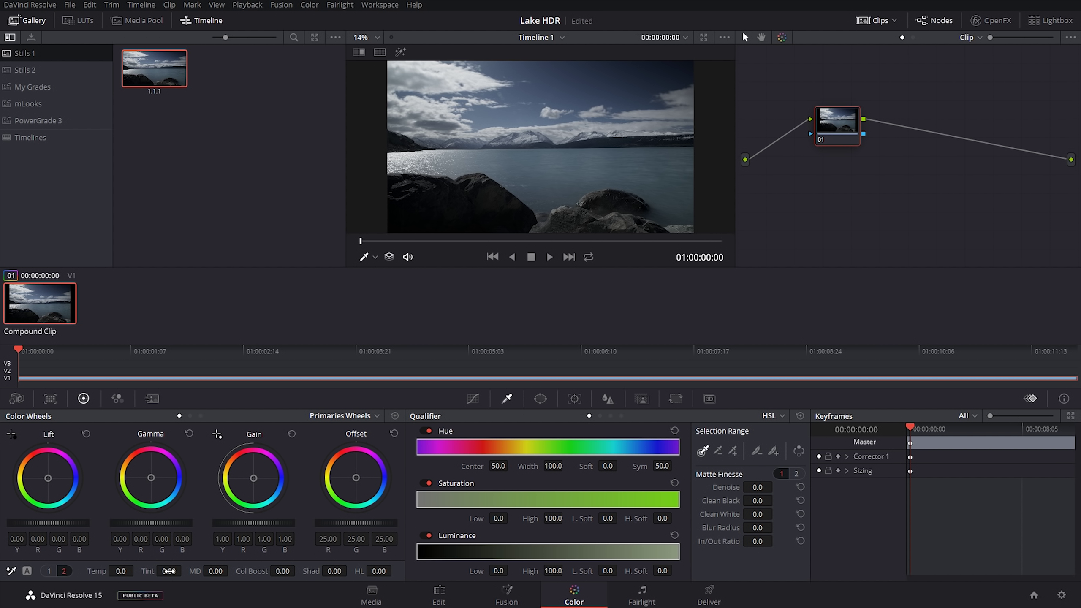
{"action": "left_click_drag", "start_coordinate": [217, 573], "coordinate": [220, 572]}
{"action": "left_click", "coordinate": [479, 399]}
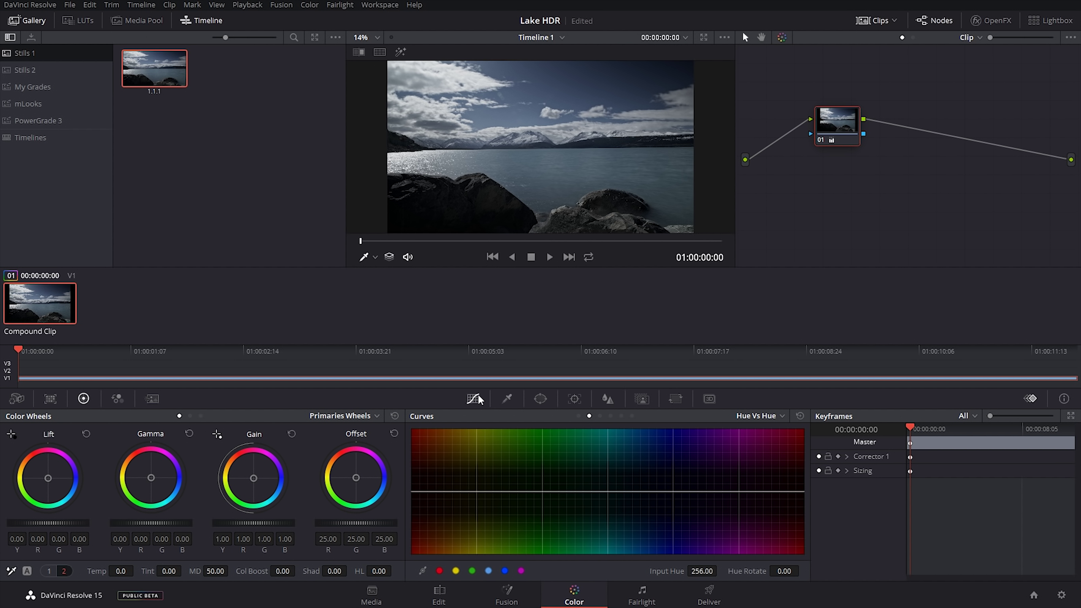
{"action": "left_click", "coordinate": [579, 416]}
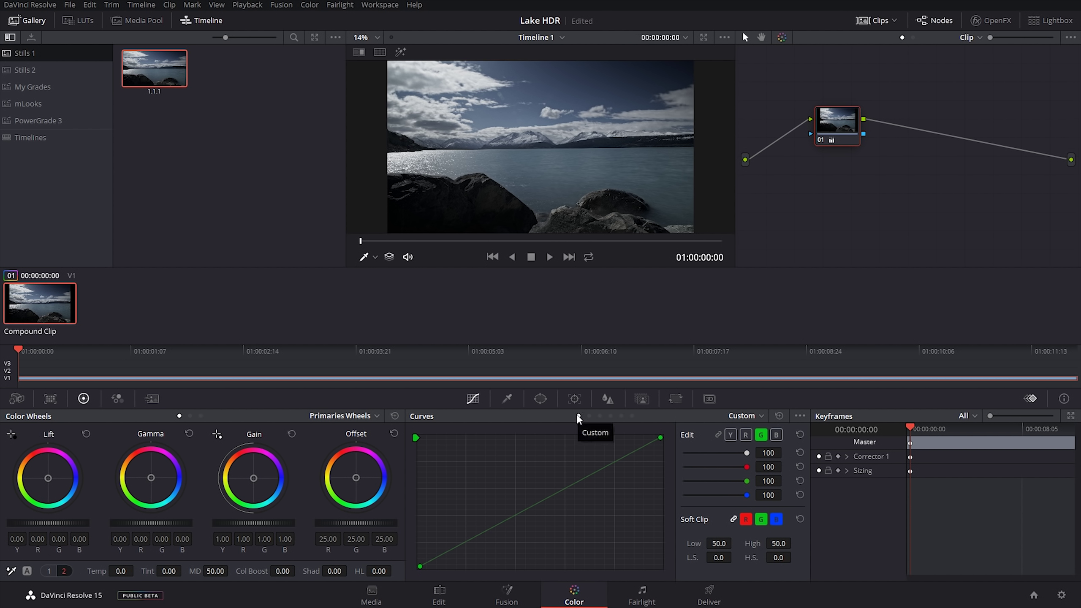
Step: Apply the grade of the still in the Stills 2 album to the compound clip
{"action": "left_click", "coordinate": [25, 69]}
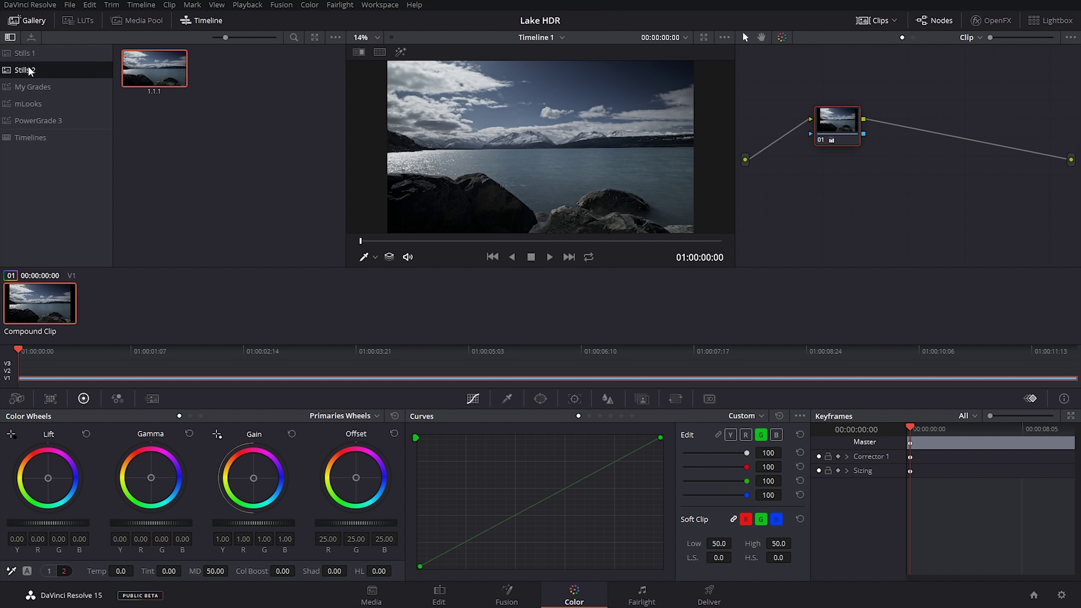
{"action": "right_click", "coordinate": [137, 73]}
{"action": "left_click", "coordinate": [173, 107]}
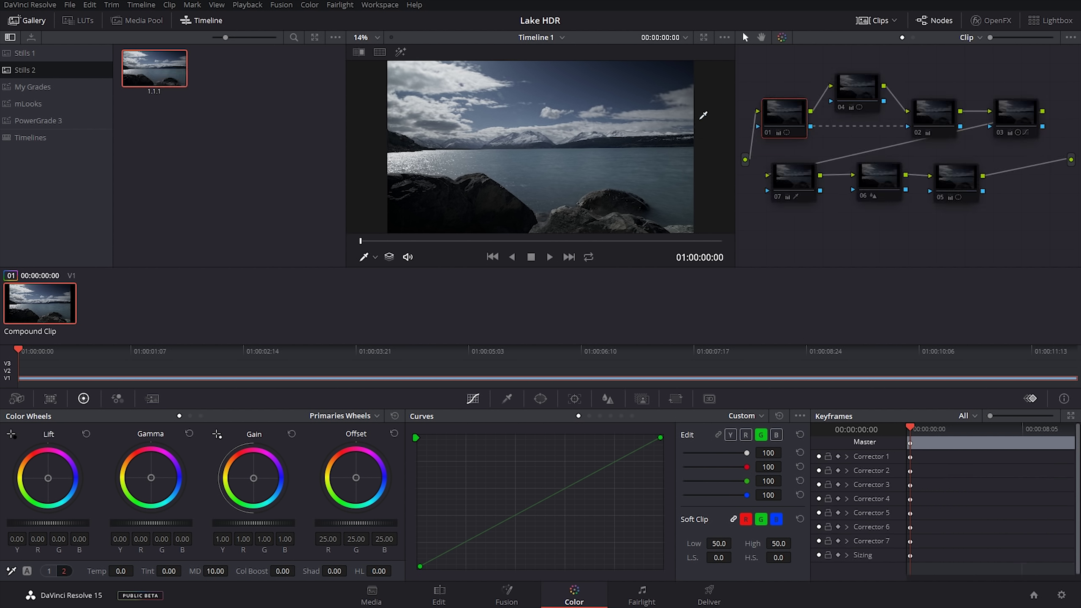
Step: Enable the compound clip's grade nodes one after another in graph order: 01, 04, 02, 03, 07, 06 and 05
{"action": "left_click", "coordinate": [858, 87]}
{"action": "left_click", "coordinate": [926, 112]}
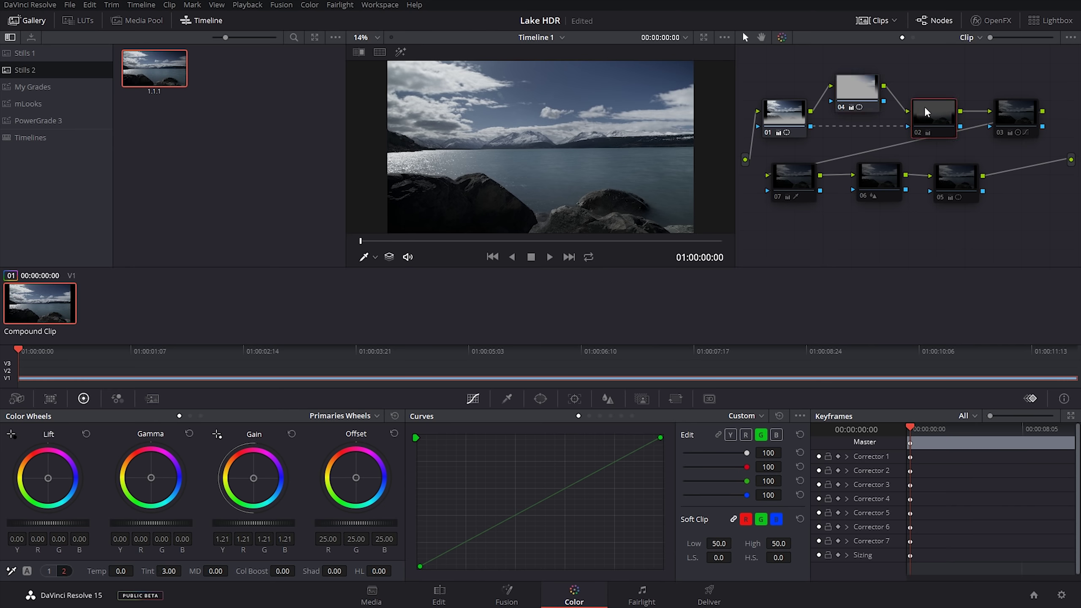
{"action": "left_click", "coordinate": [800, 182]}
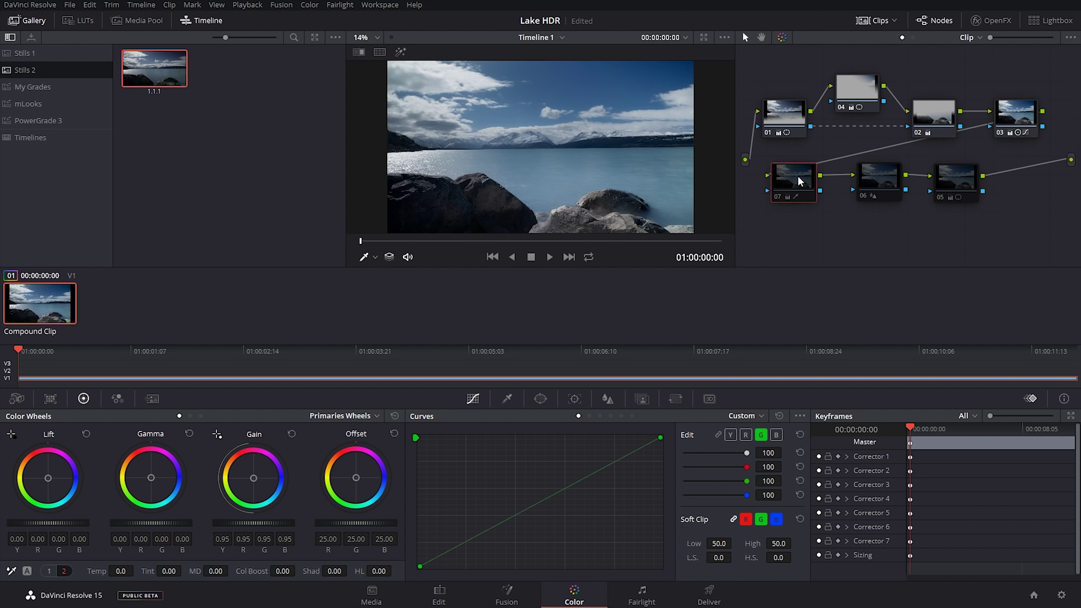
{"action": "left_click", "coordinate": [875, 185]}
{"action": "left_click", "coordinate": [956, 178]}
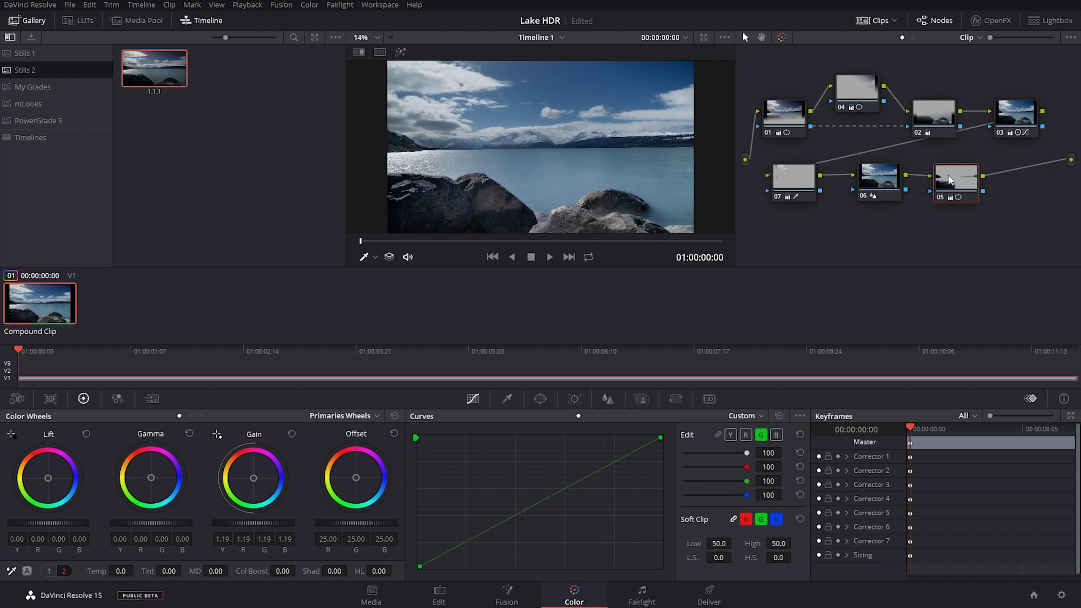
Step: Go to the Deliver page and choose the compound clip for rendering
{"action": "left_click", "coordinate": [713, 600]}
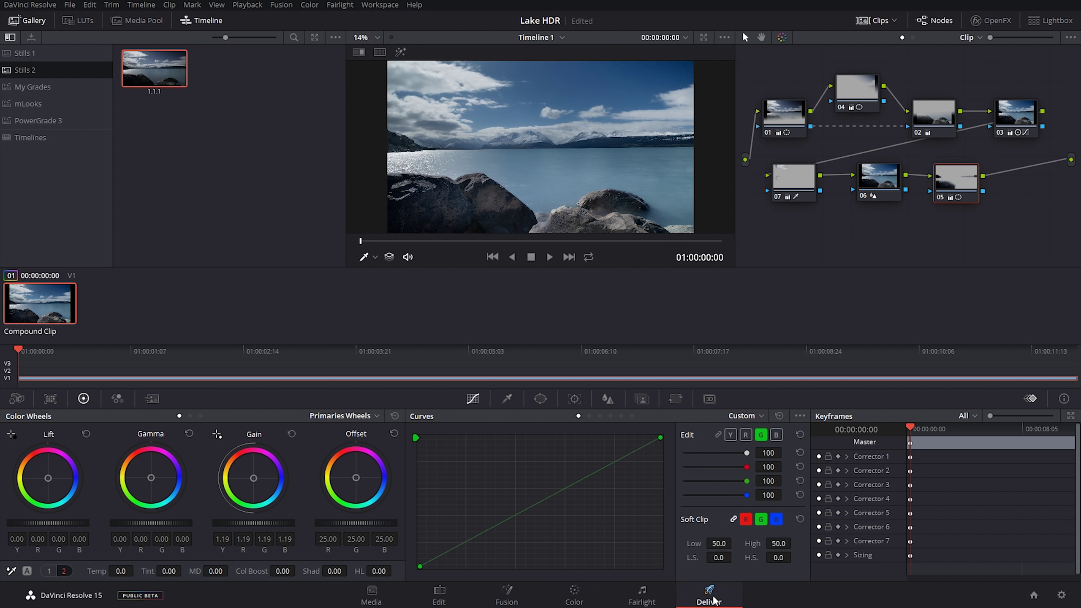
{"action": "right_click", "coordinate": [32, 384]}
{"action": "left_click", "coordinate": [83, 414]}
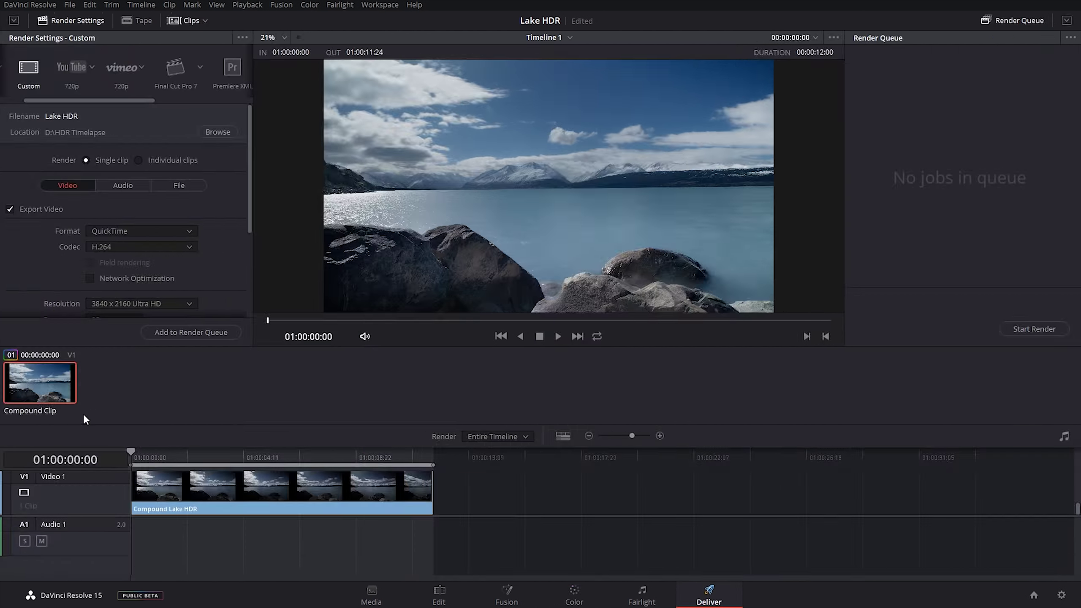
Step: Review the custom render settings for video format, codec, resolution, frame rate, quality and output location
{"action": "left_click", "coordinate": [173, 232]}
{"action": "left_click", "coordinate": [172, 231]}
{"action": "left_click", "coordinate": [182, 244]}
{"action": "left_click", "coordinate": [184, 243]}
{"action": "left_click_drag", "start_coordinate": [250, 208], "coordinate": [237, 268]}
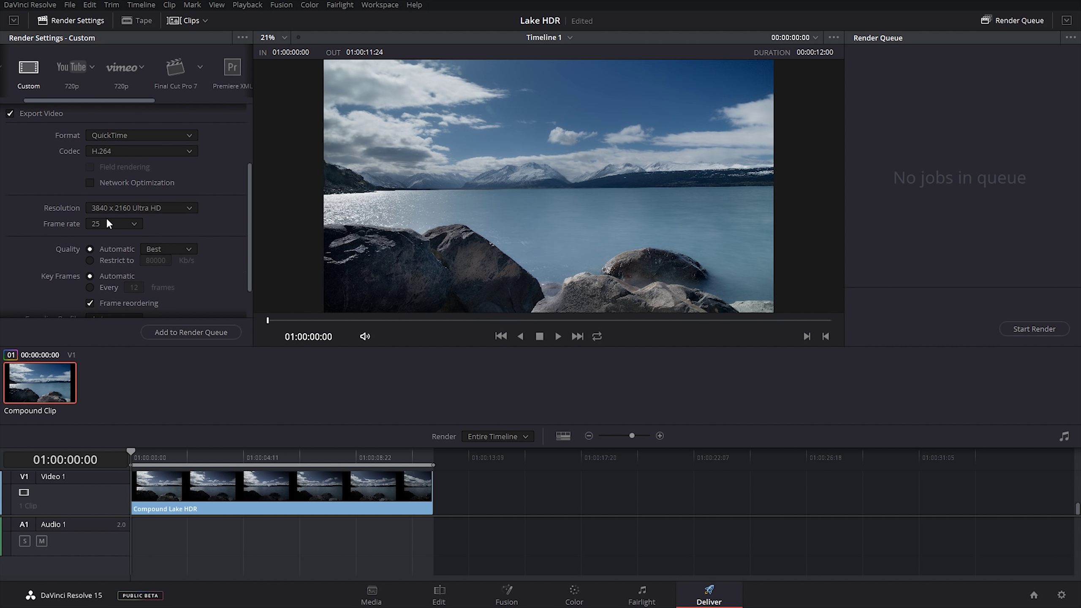
{"action": "left_click_drag", "start_coordinate": [252, 198], "coordinate": [238, 134]}
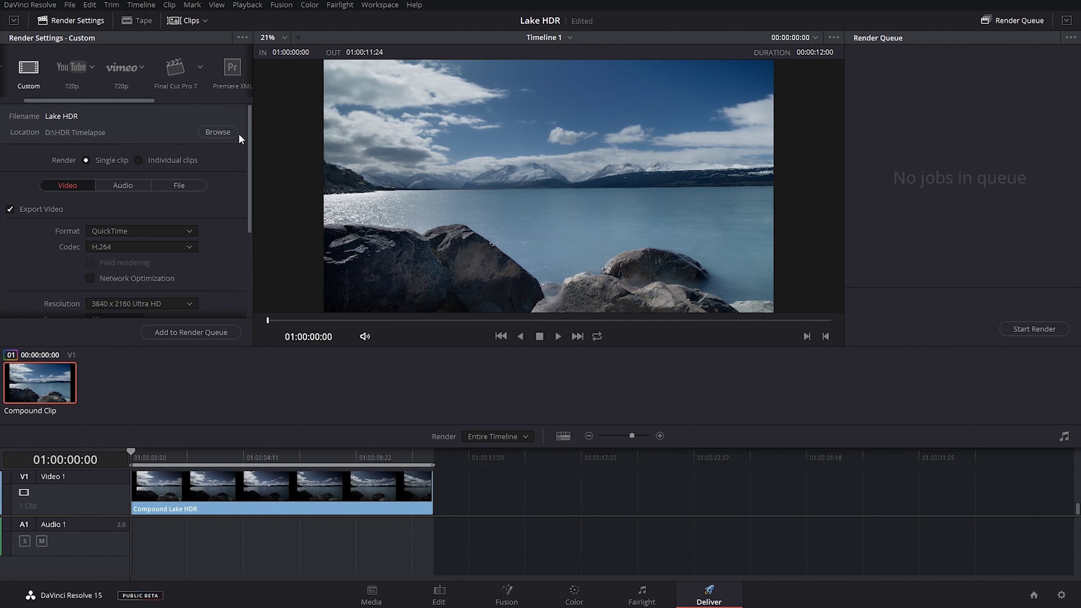
{"action": "left_click", "coordinate": [106, 132]}
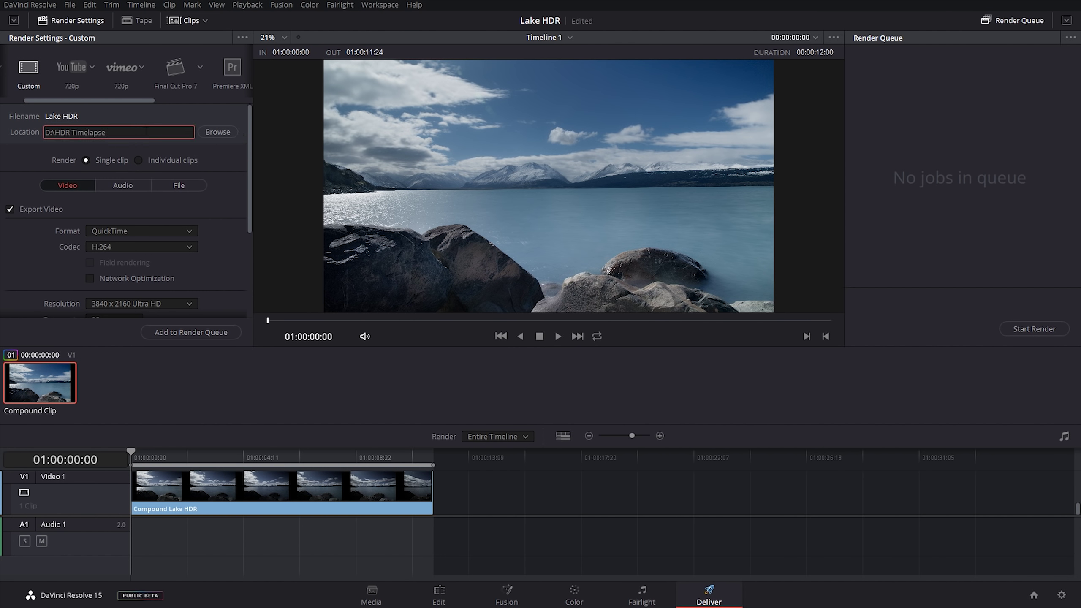
Step: Check the file naming options, then add the Lake HDR timeline to the render queue and start rendering
{"action": "left_click", "coordinate": [183, 185]}
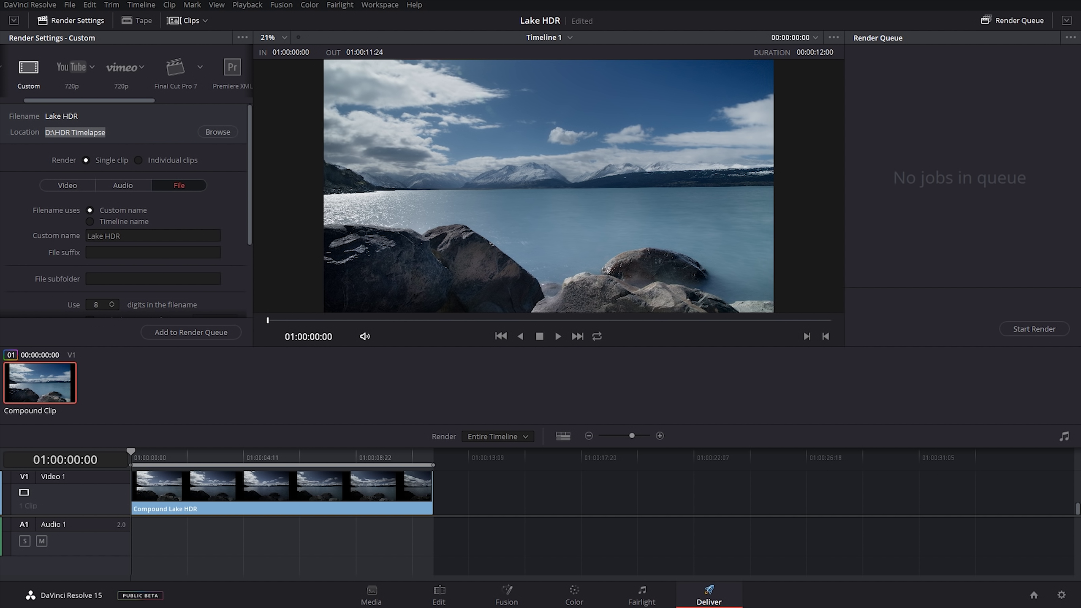
{"action": "left_click_drag", "start_coordinate": [249, 219], "coordinate": [245, 234]}
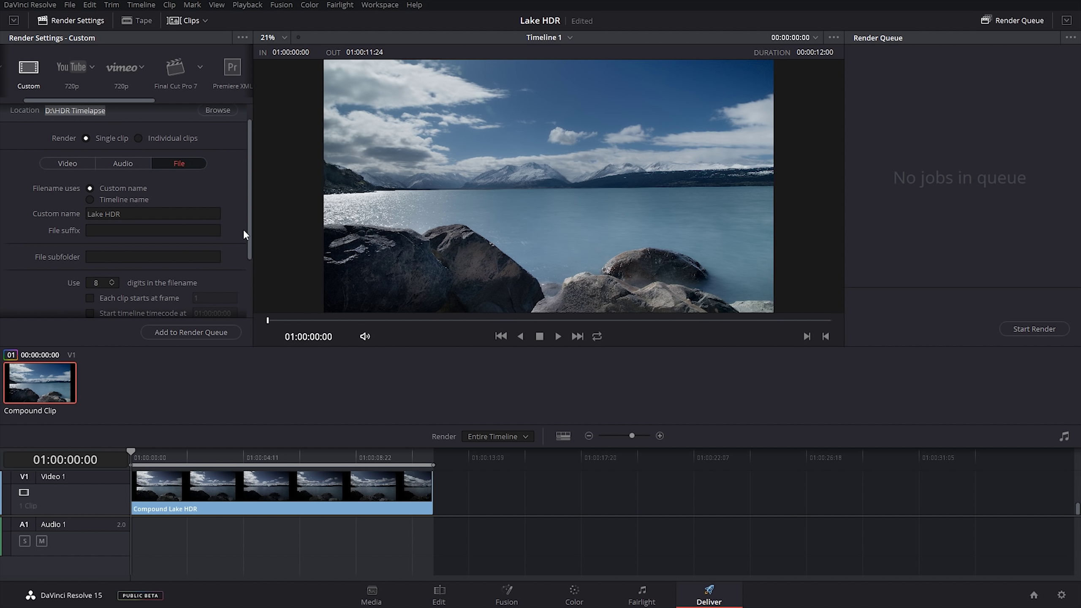
{"action": "left_click", "coordinate": [172, 333]}
{"action": "left_click", "coordinate": [1012, 328]}
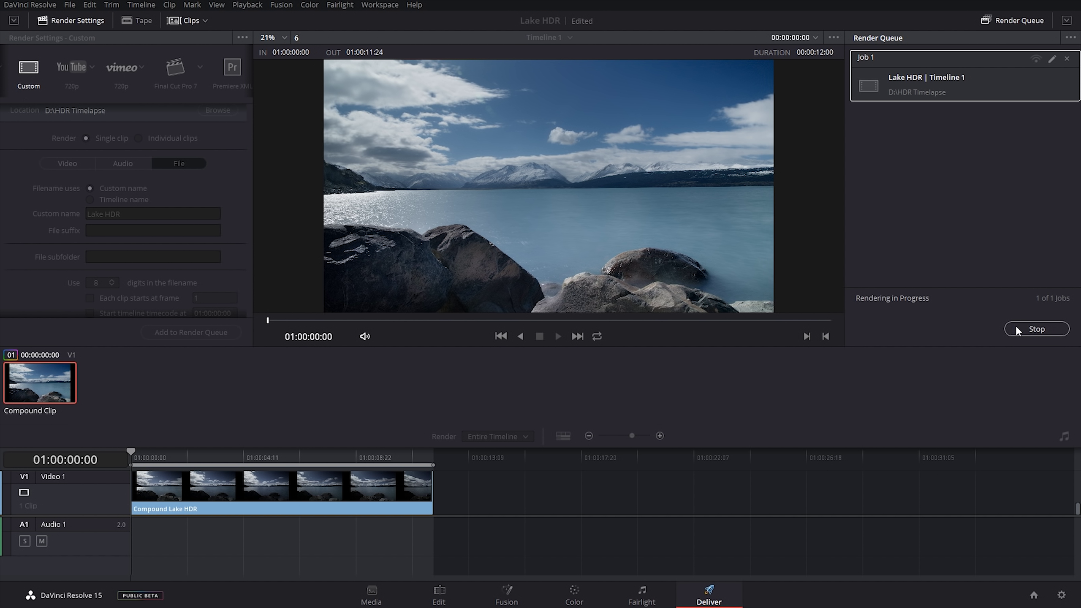